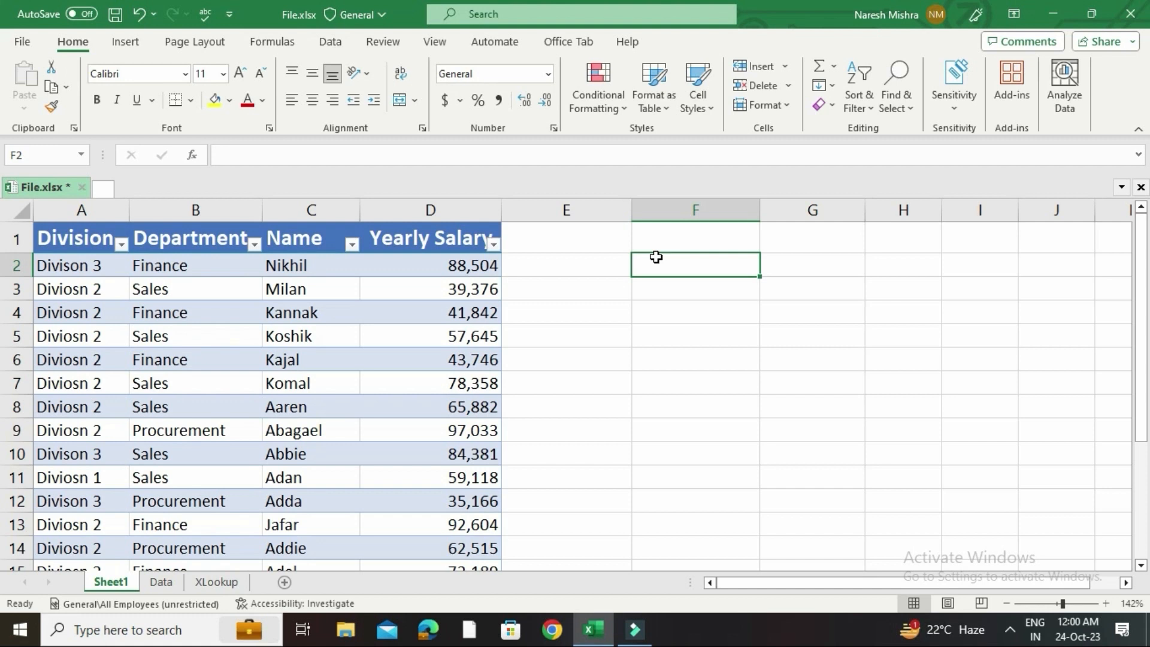
Check the name assigned to the employee data table.
{"action": "left_click", "coordinate": [296, 364]}
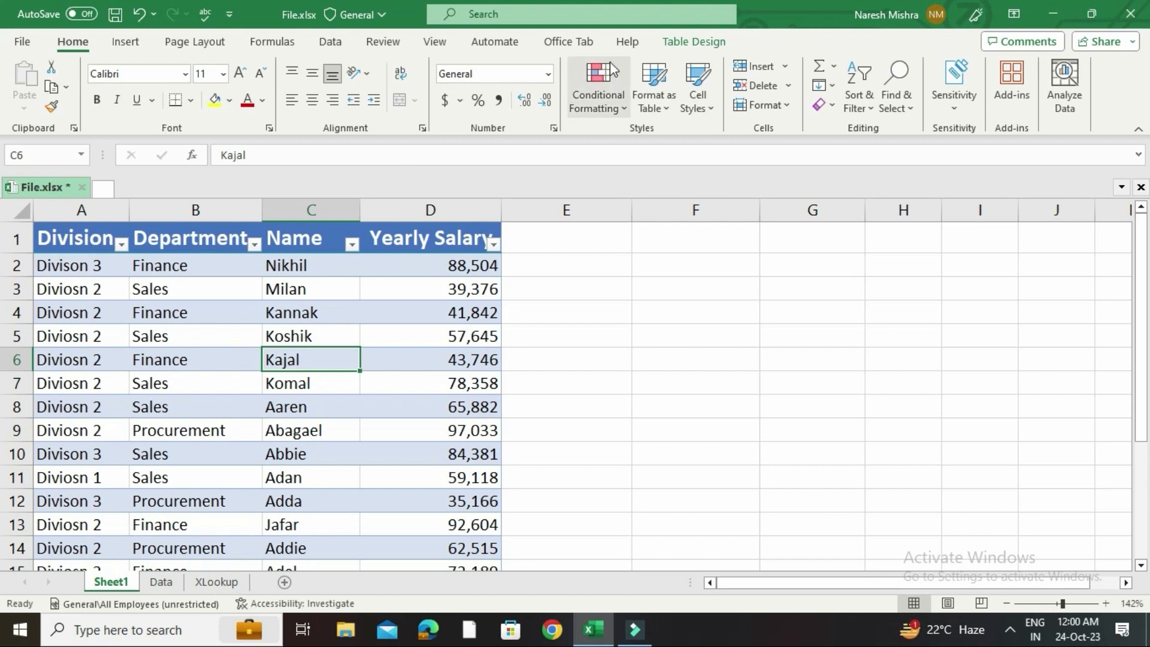
{"action": "left_click", "coordinate": [686, 42]}
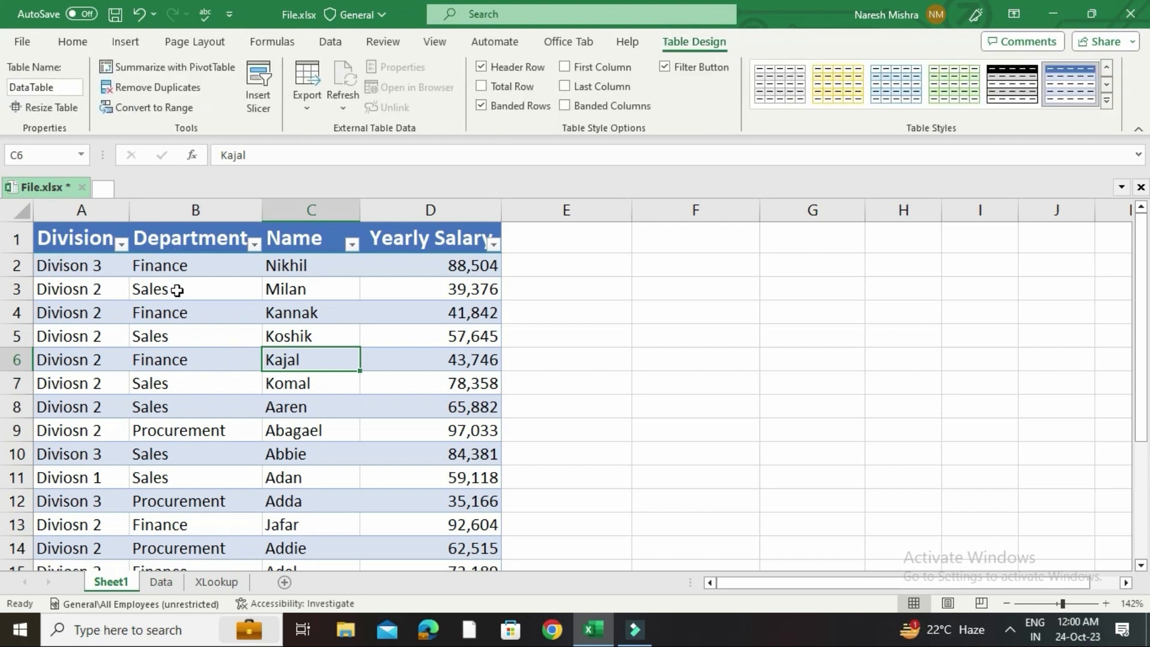
Add a List data validation to cell F2 with source =$A$2:$A$21 and choose Divison 3 from its drop-down.
{"action": "left_click", "coordinate": [679, 268]}
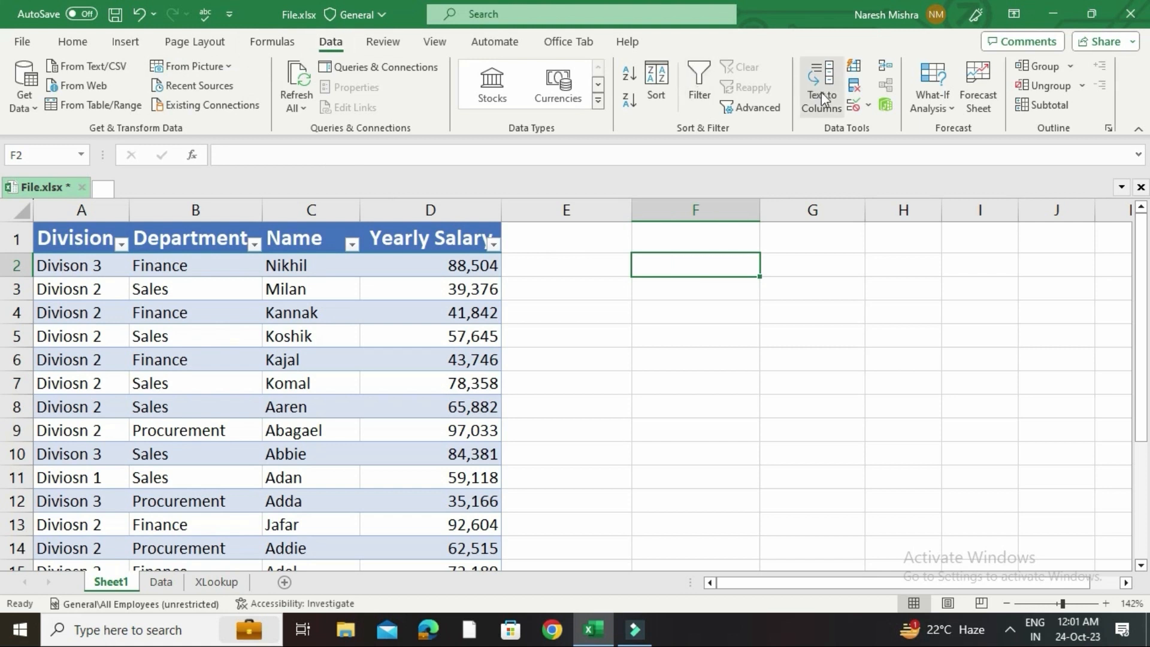
{"action": "left_click", "coordinate": [869, 106]}
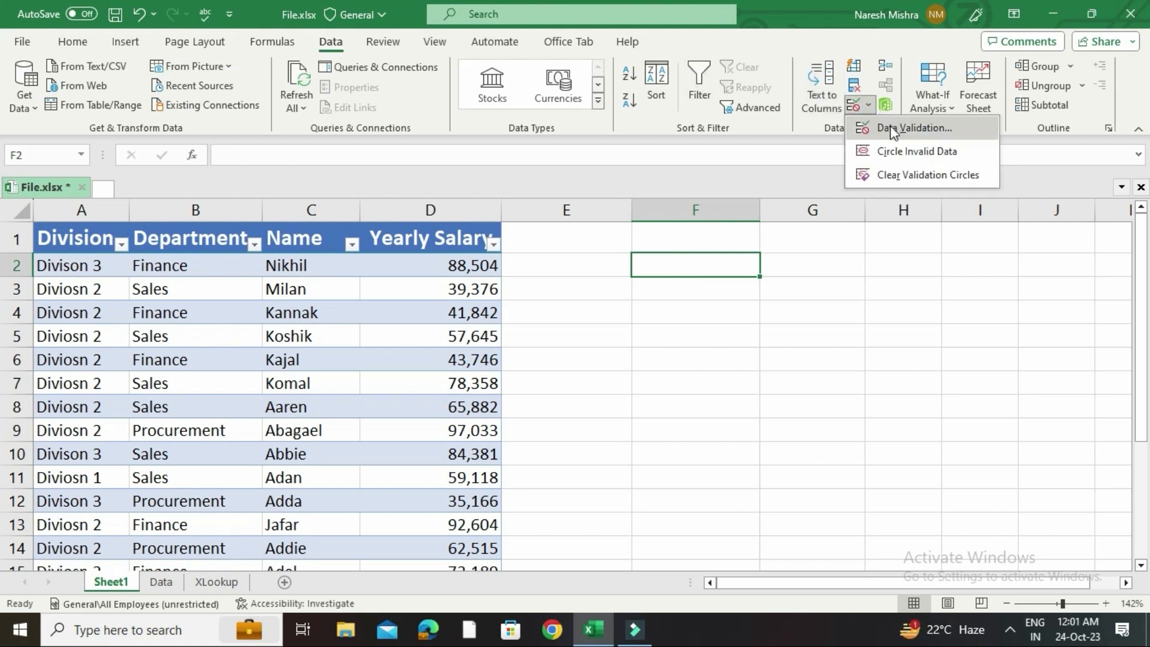
{"action": "left_click", "coordinate": [890, 126]}
{"action": "left_click", "coordinate": [595, 377]}
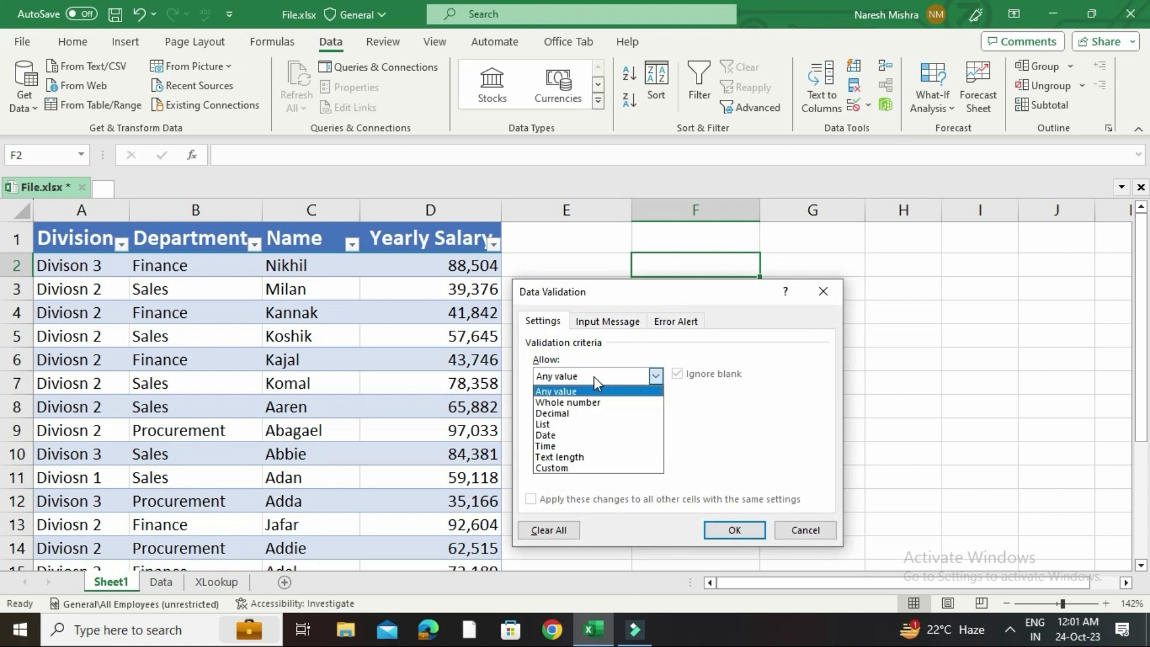
{"action": "left_click", "coordinate": [570, 425]}
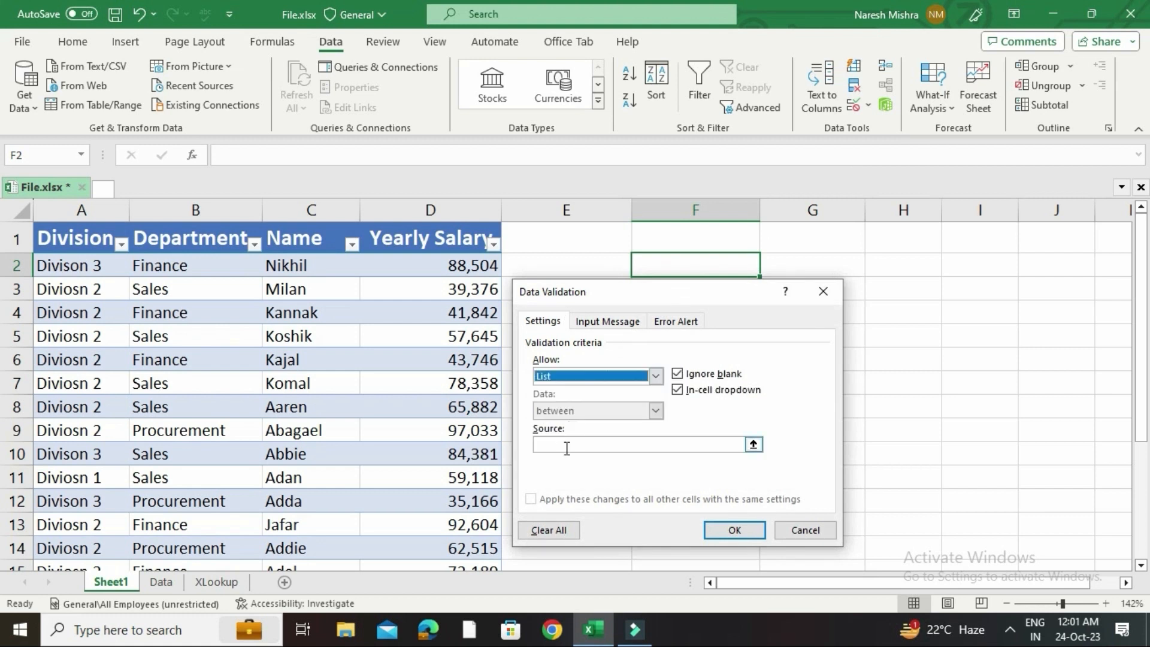
{"action": "left_click", "coordinate": [77, 224]}
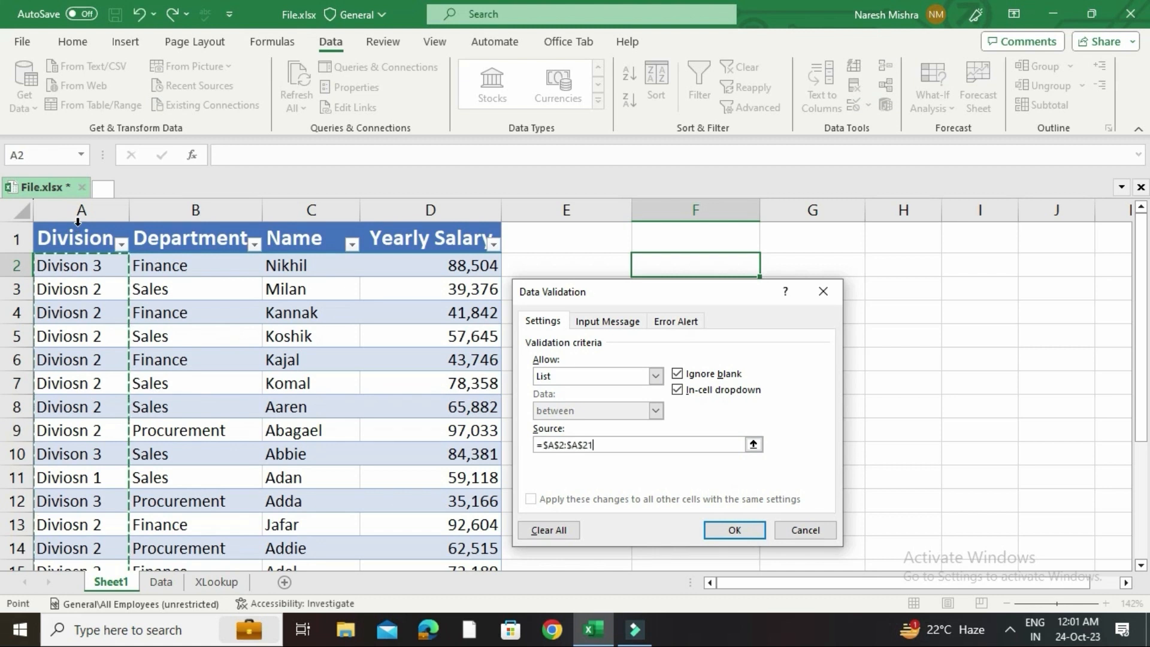
{"action": "left_click", "coordinate": [740, 532]}
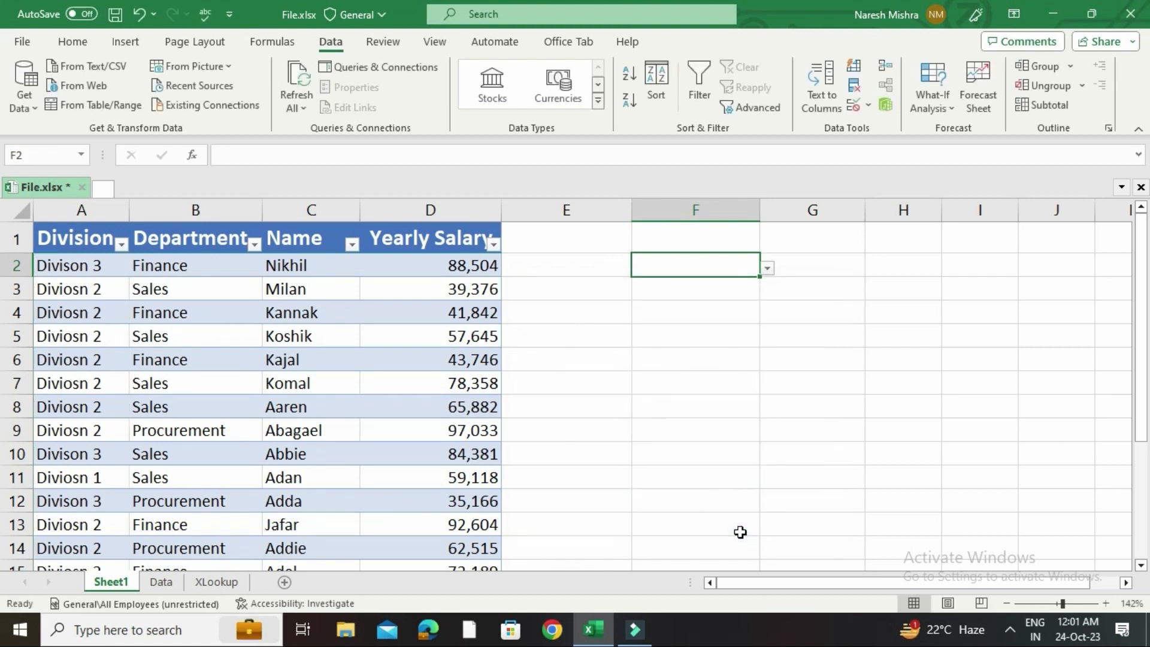
{"action": "left_click", "coordinate": [768, 271]}
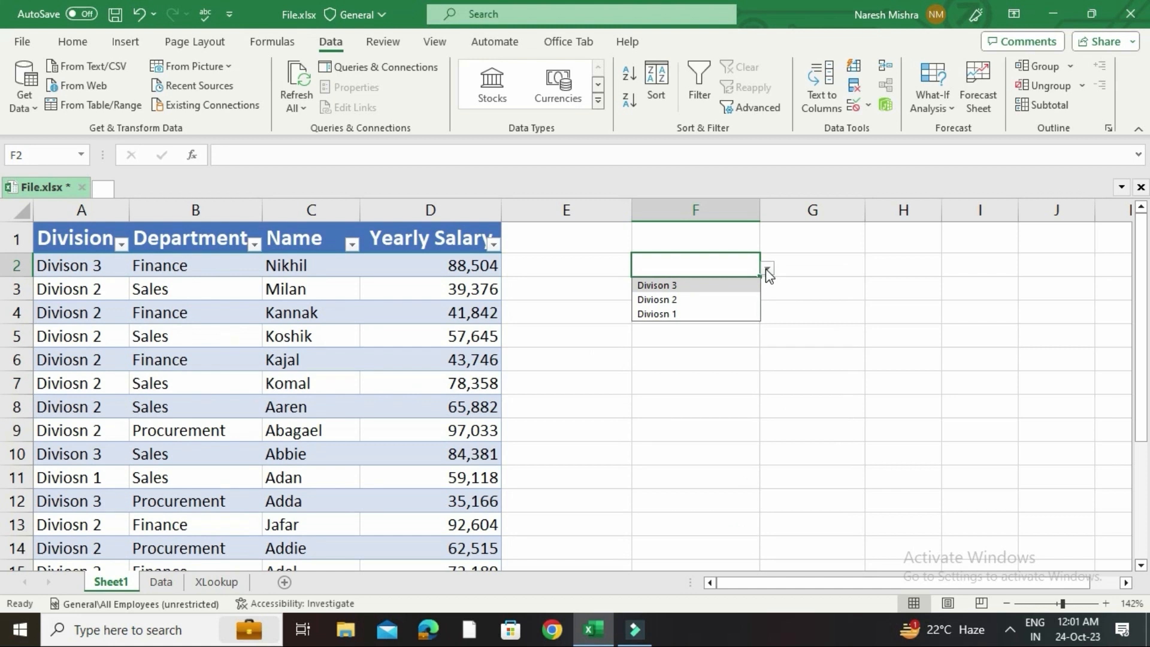
{"action": "left_click", "coordinate": [662, 288]}
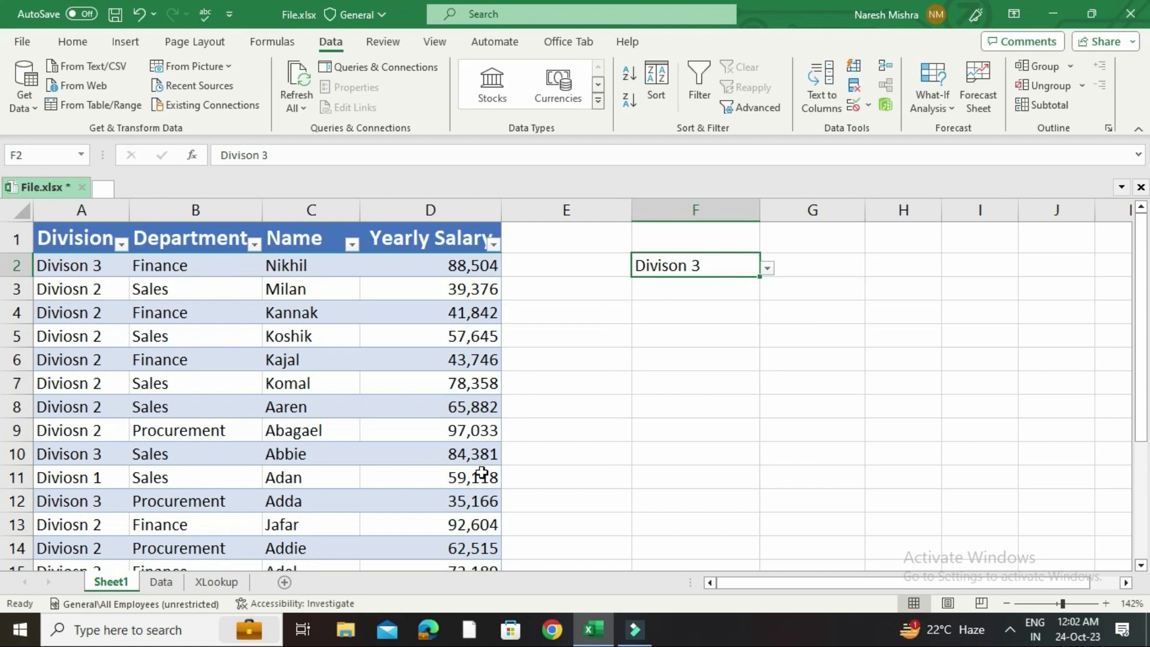
Start a FILTER formula in cell F4 with the table's Department through Yearly Salary columns as the array.
{"action": "left_click", "coordinate": [662, 309]}
{"action": "type", "text": "=filter"}
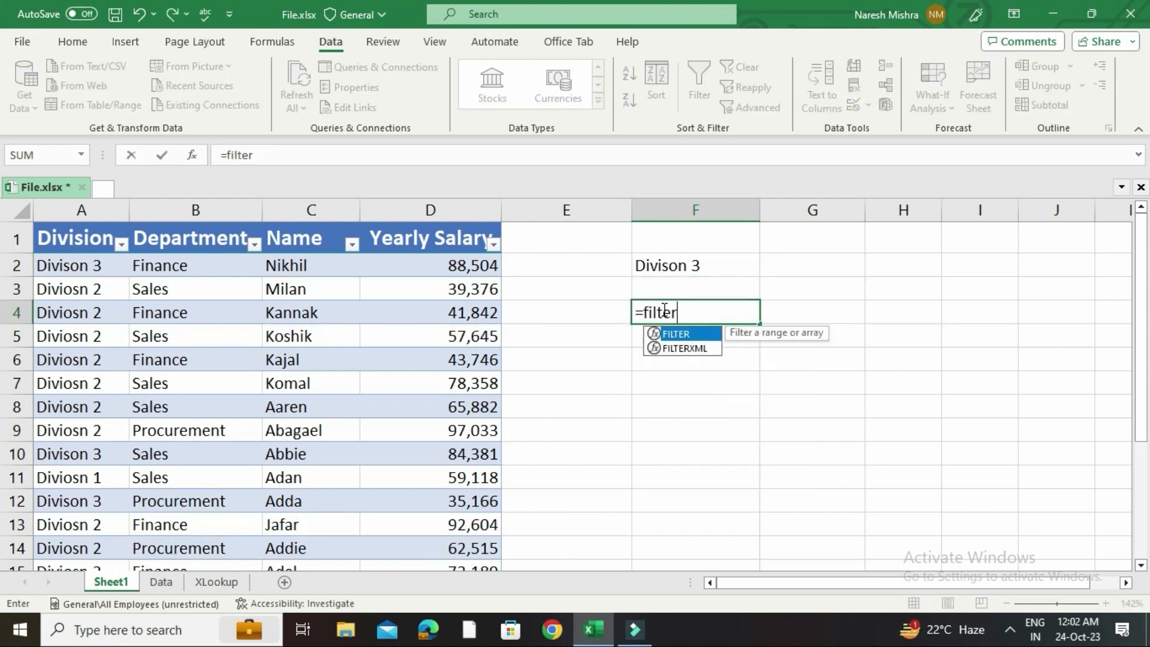
{"action": "type", "text": "("}
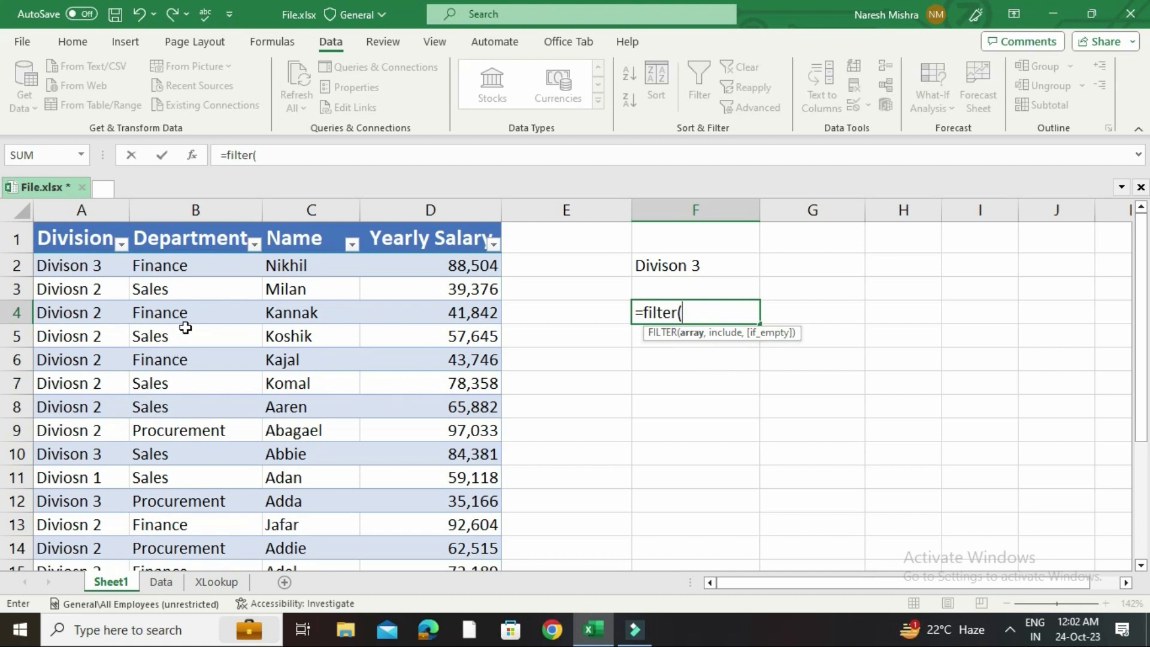
{"action": "left_click", "coordinate": [206, 239]}
{"action": "left_click", "coordinate": [298, 239]}
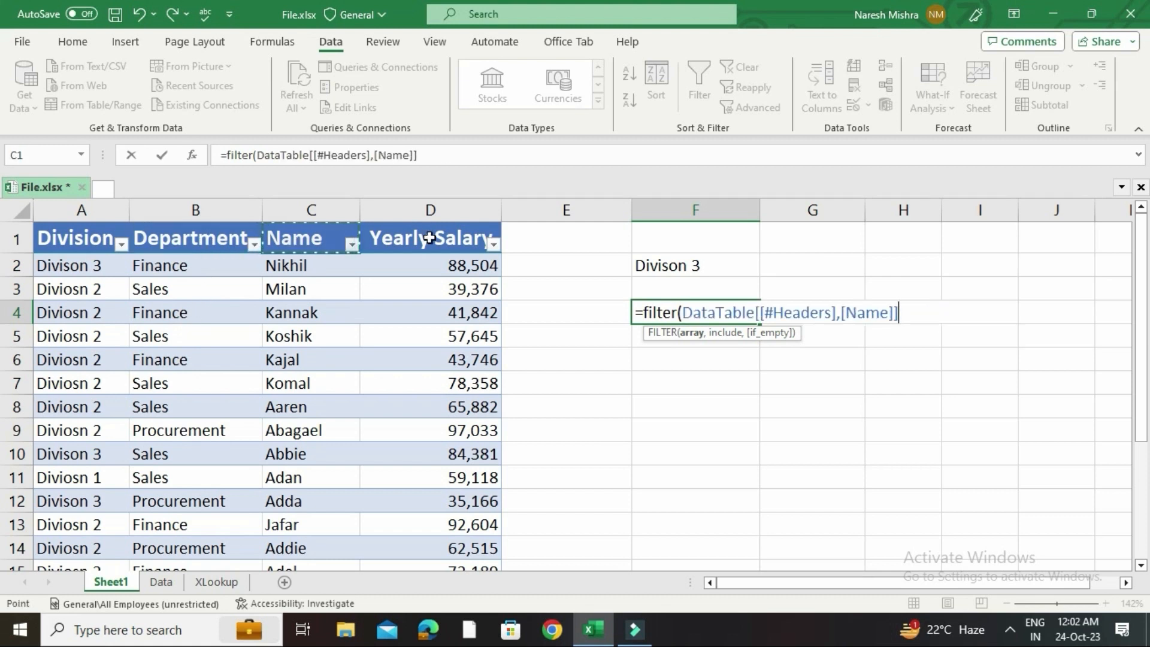
{"action": "left_click", "coordinate": [209, 269]}
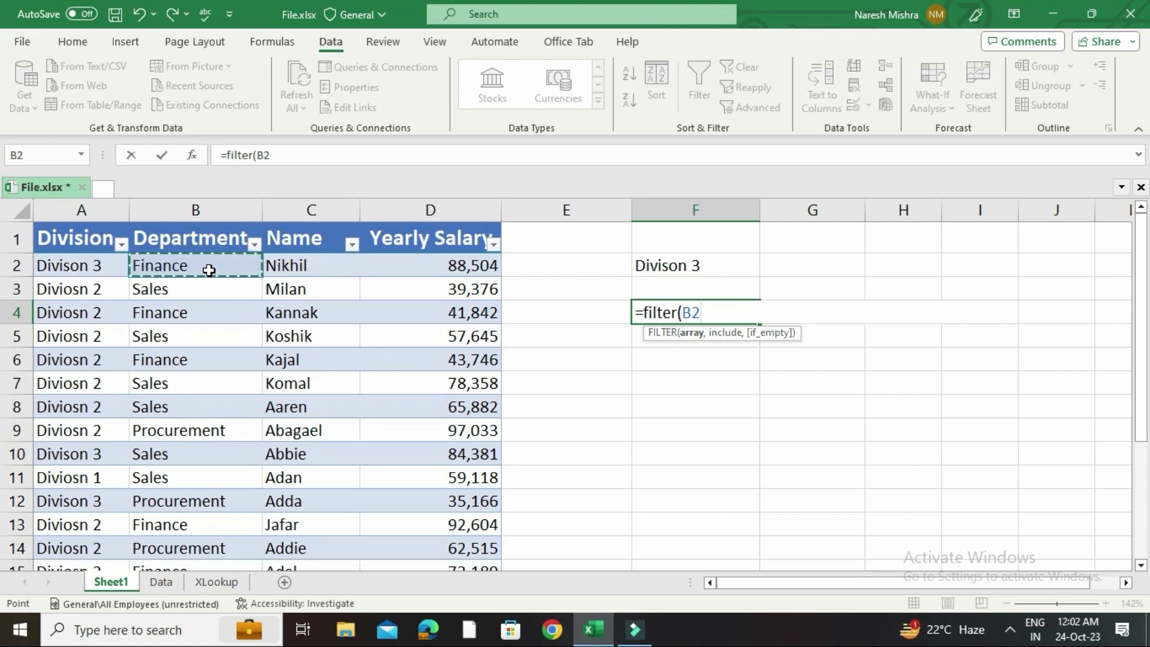
{"action": "left_click_drag", "start_coordinate": [209, 271], "coordinate": [484, 523]}
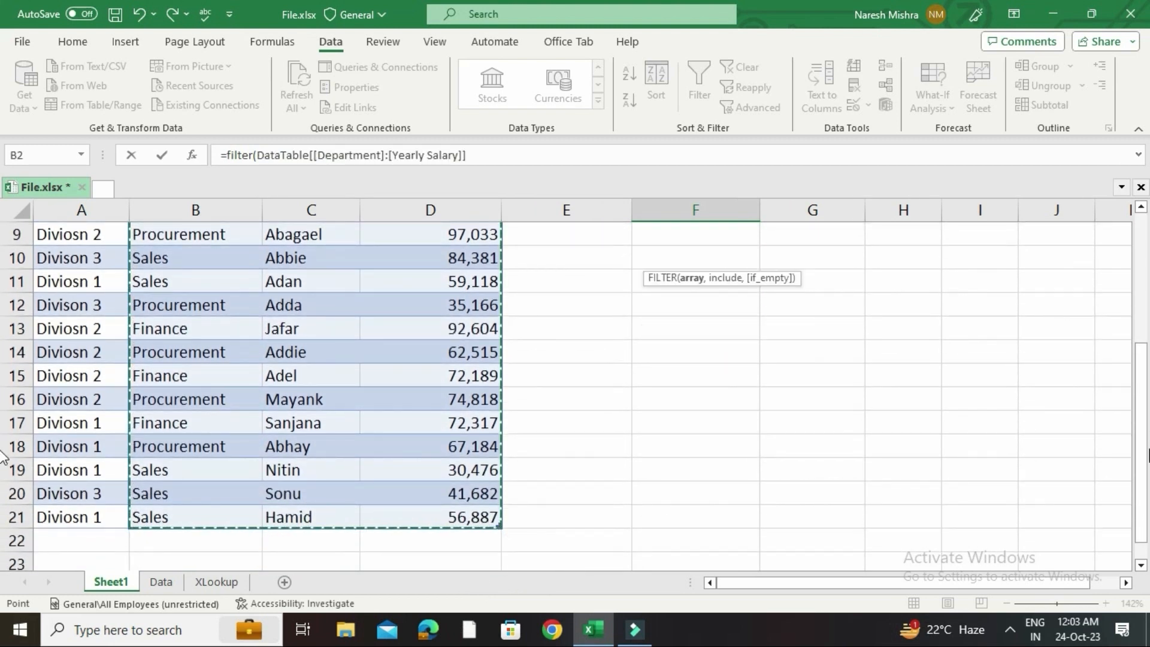
{"action": "scroll", "coordinate": [3, 277], "scroll_direction": "up", "scroll_amount": 3}
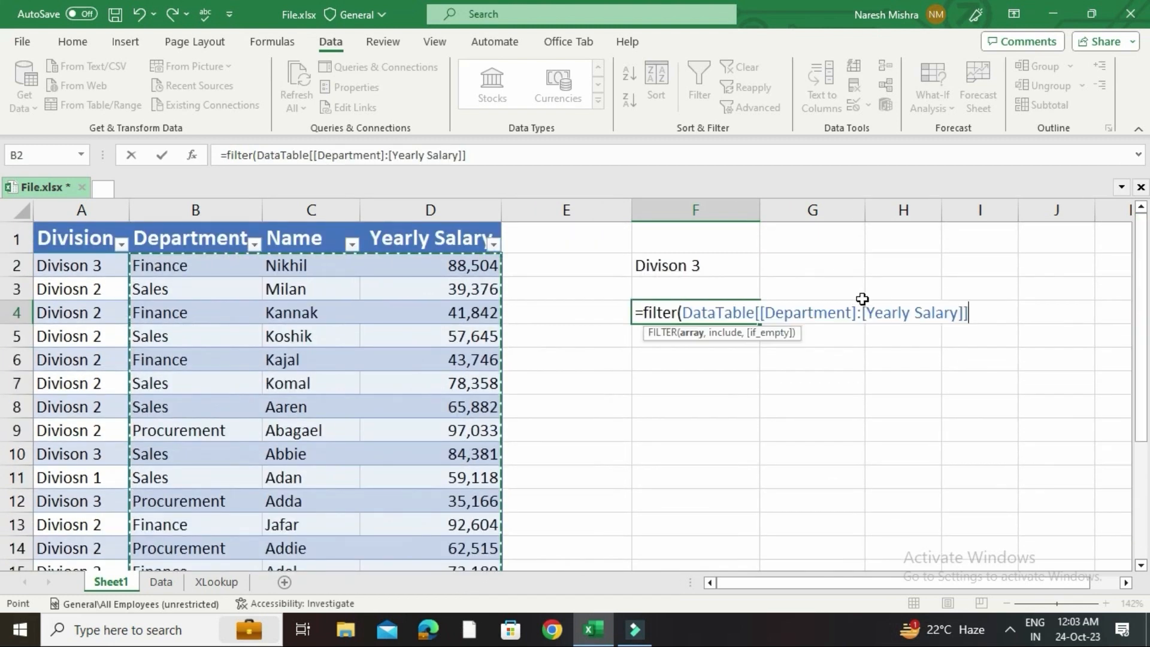
Complete the FILTER formula with the include condition DataTable[Division]=F2 and enter it.
{"action": "type", "text": ","}
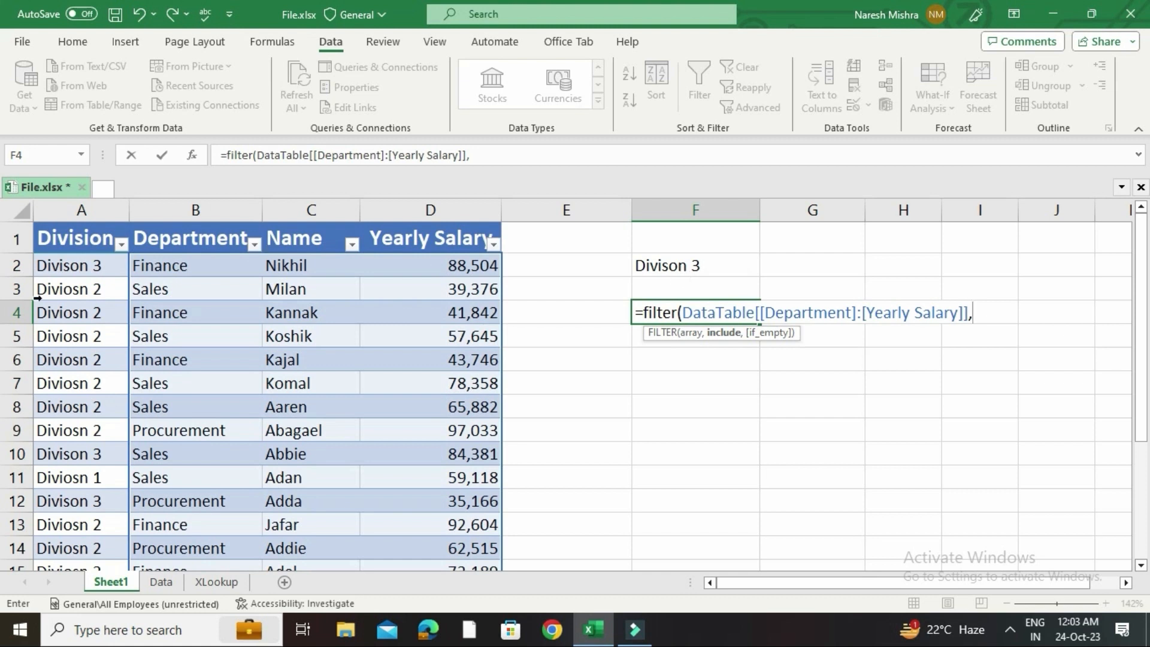
{"action": "left_click", "coordinate": [77, 225]}
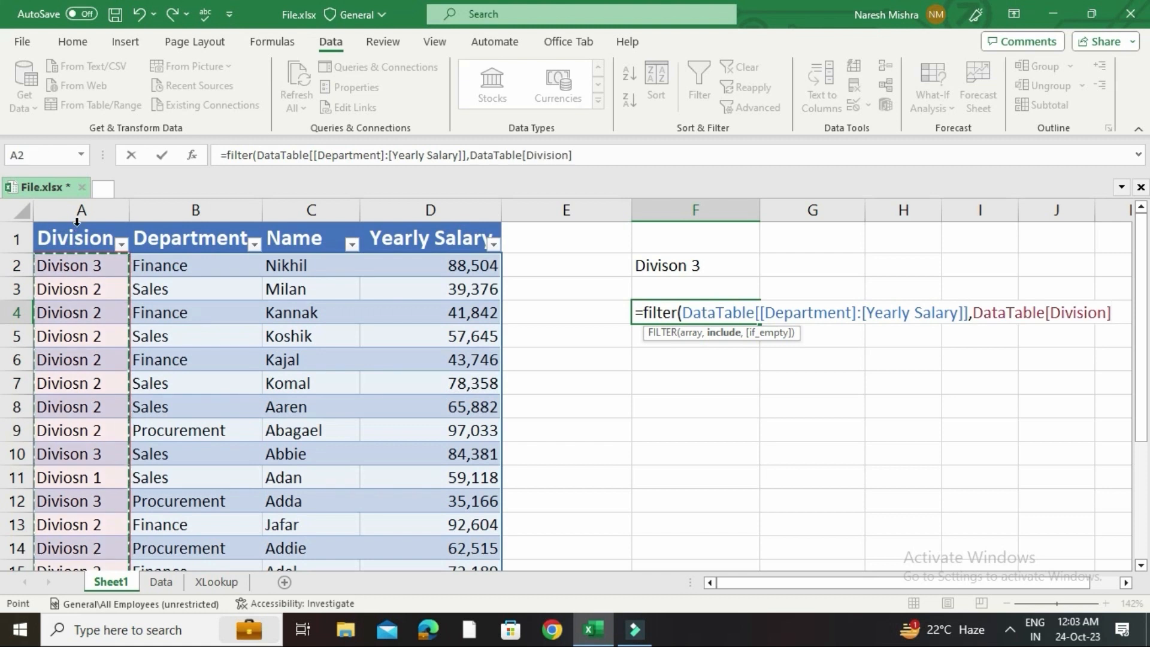
{"action": "type", "text": "="}
{"action": "left_click", "coordinate": [662, 265]}
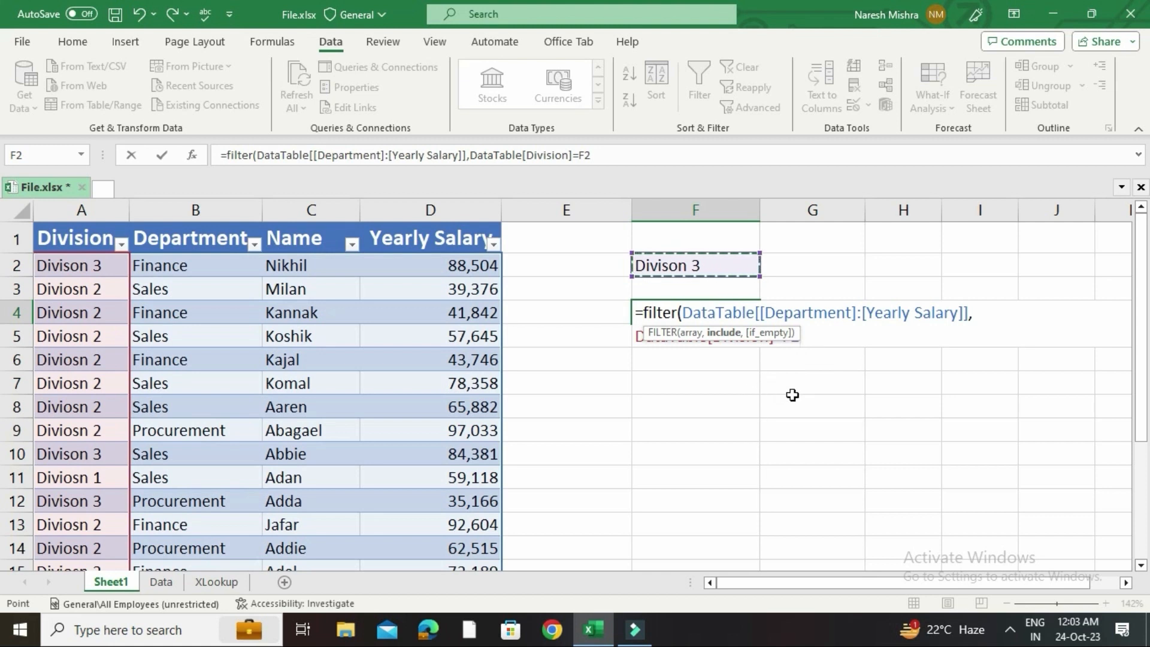
{"action": "type", "text": ")"}
{"action": "key", "text": "Return"}
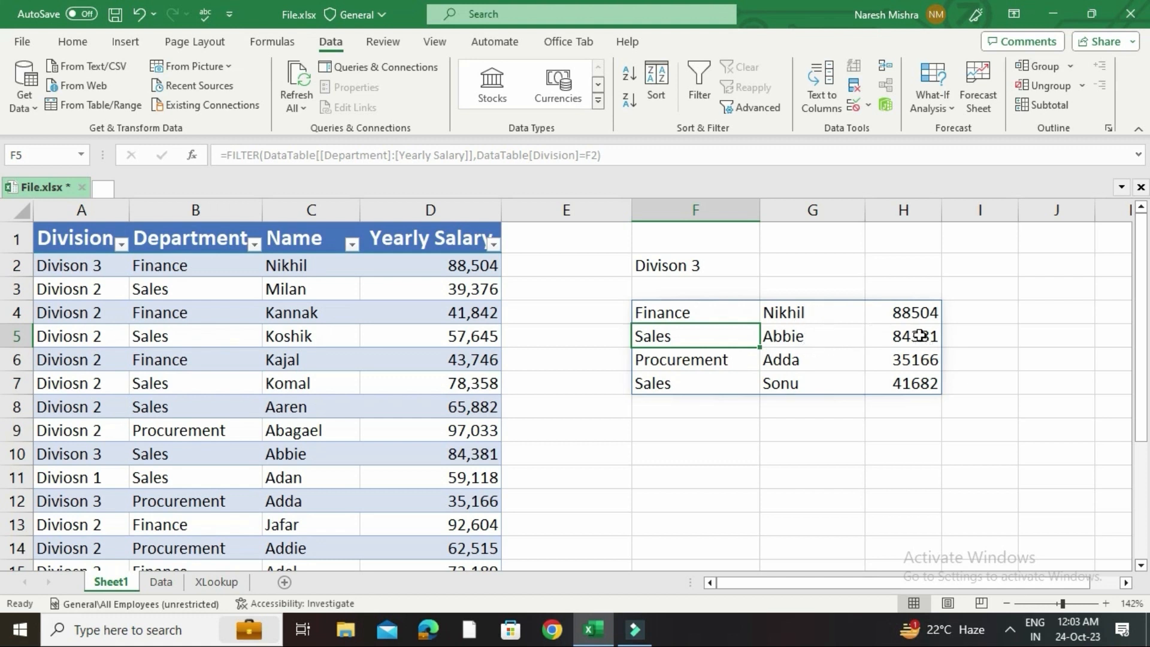
Test the filter by choosing Diviosn 2, Diviosn 1 and finally Divison 3 in cell F2.
{"action": "left_click", "coordinate": [667, 266]}
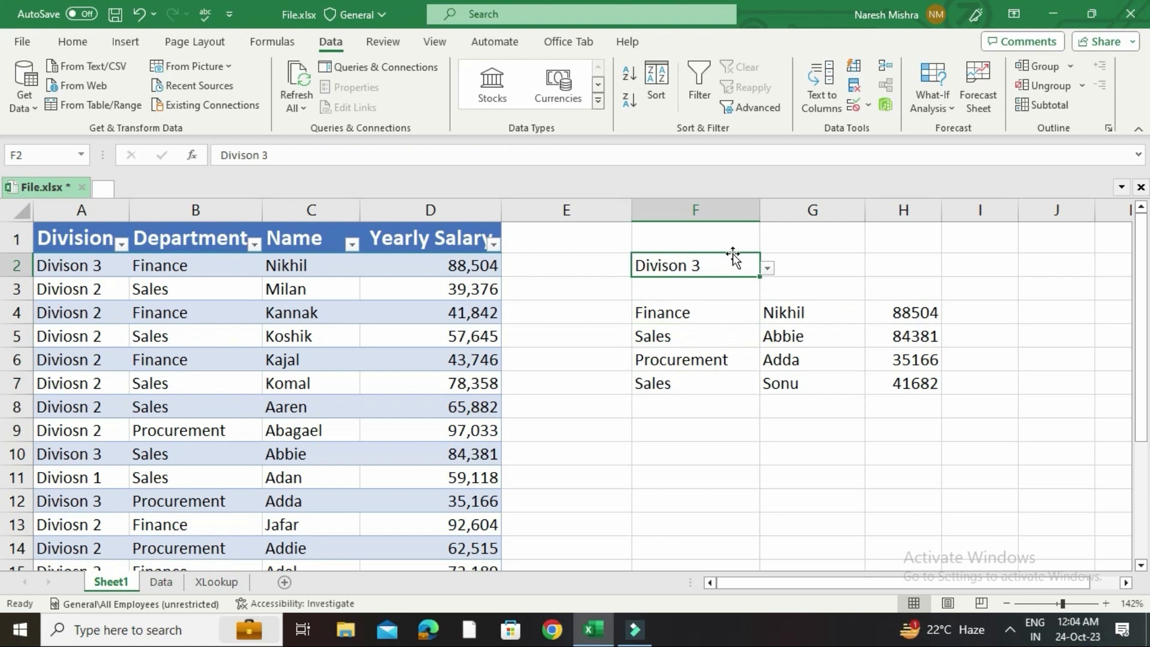
{"action": "left_click", "coordinate": [768, 268]}
{"action": "left_click", "coordinate": [722, 300]}
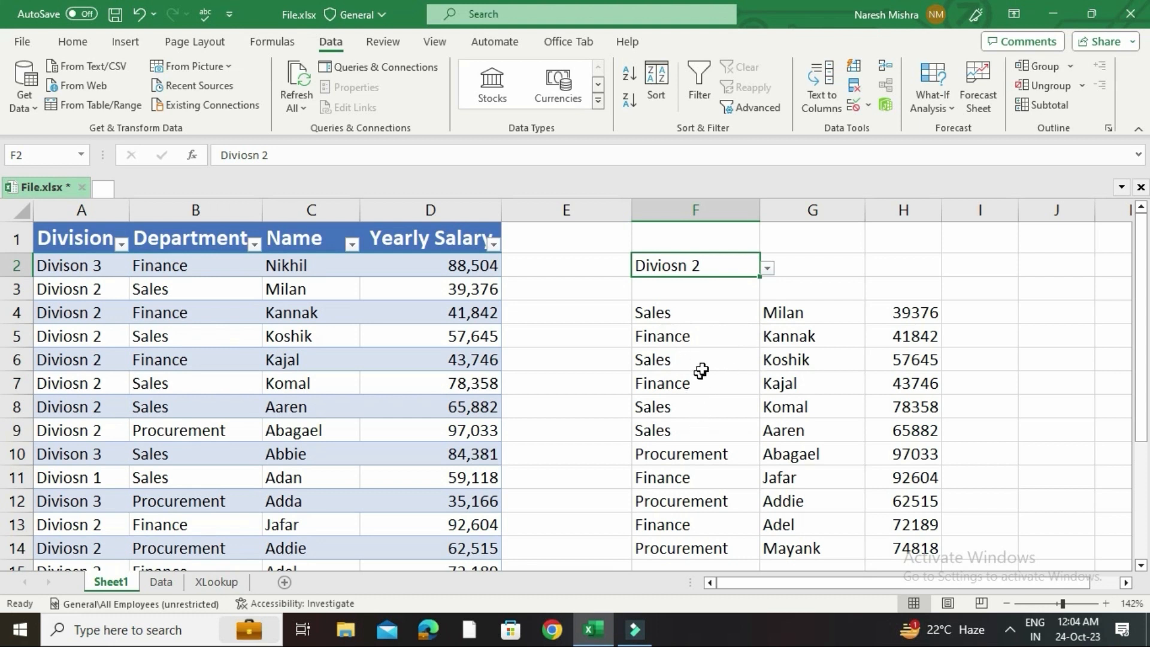
{"action": "left_click", "coordinate": [768, 268]}
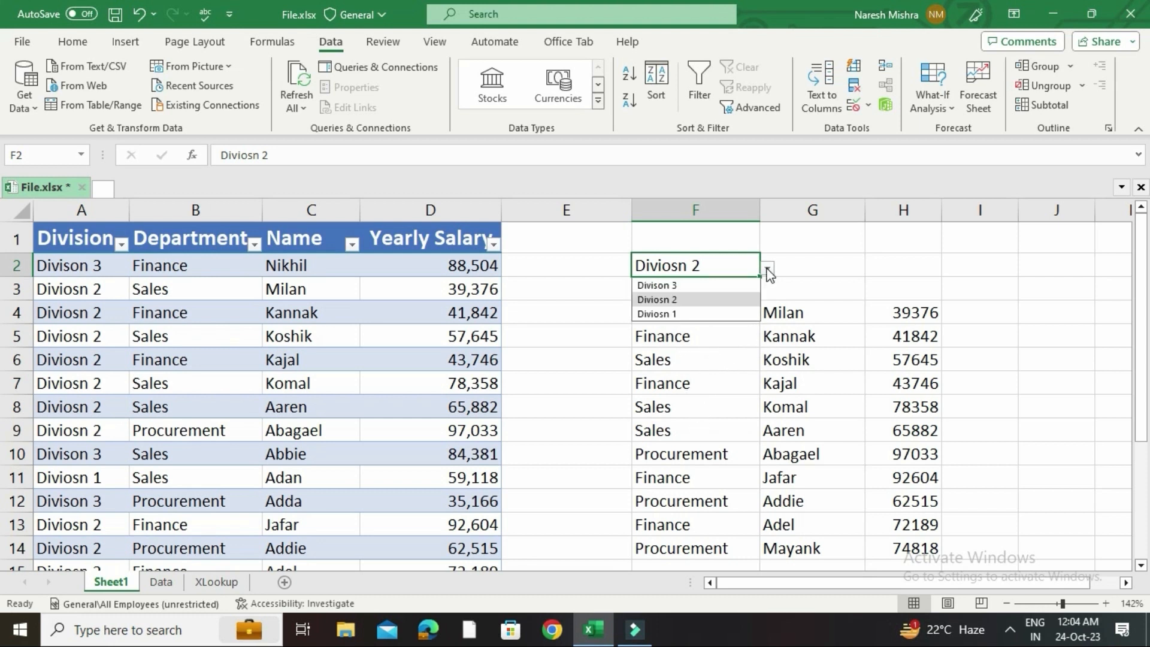
{"action": "left_click", "coordinate": [722, 314]}
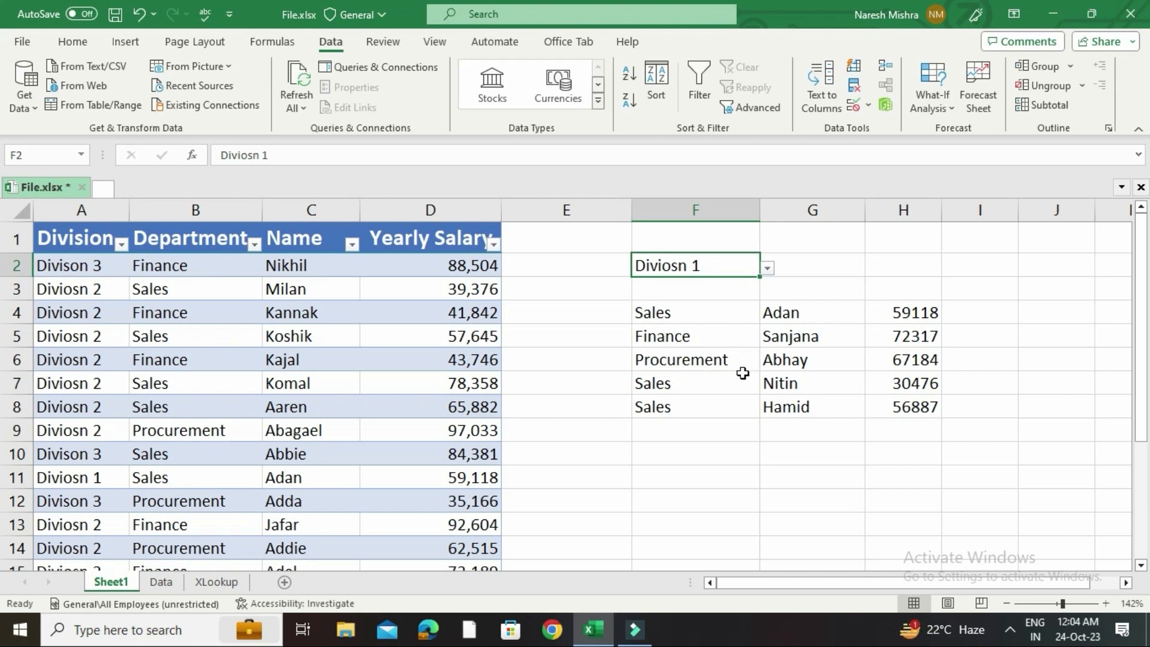
{"action": "left_click", "coordinate": [768, 268]}
{"action": "left_click", "coordinate": [710, 287]}
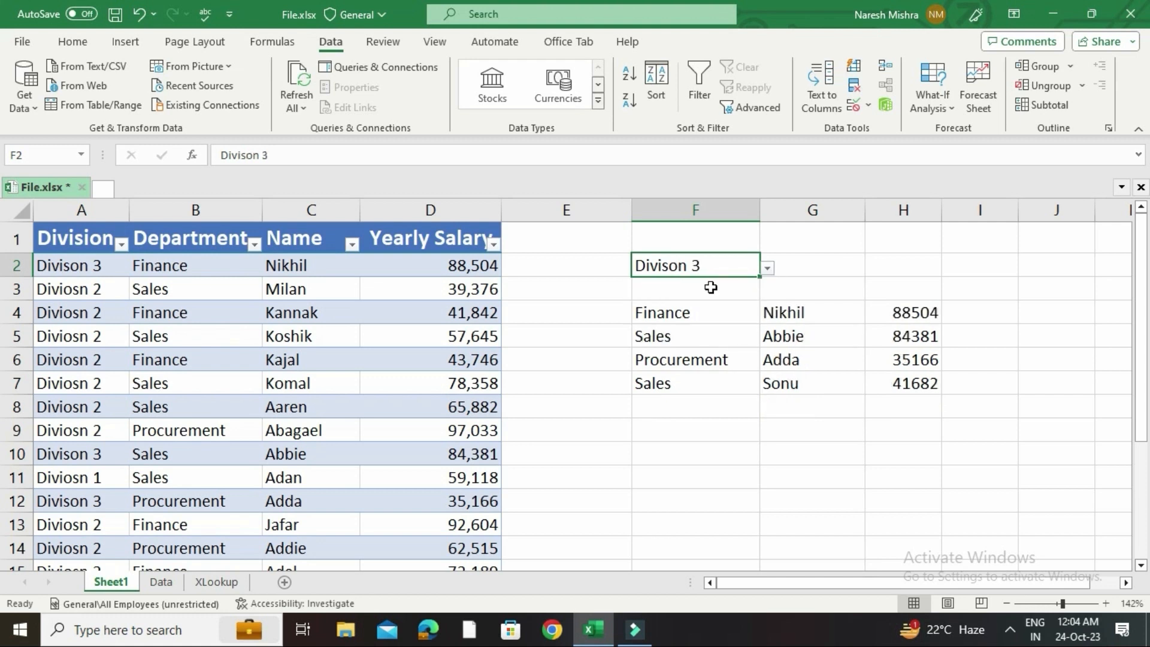
Add a table record in row 22 with division Divison4 and a copy of B21:D21 for the remaining columns.
{"action": "left_click_drag", "start_coordinate": [1141, 377], "coordinate": [1144, 548]}
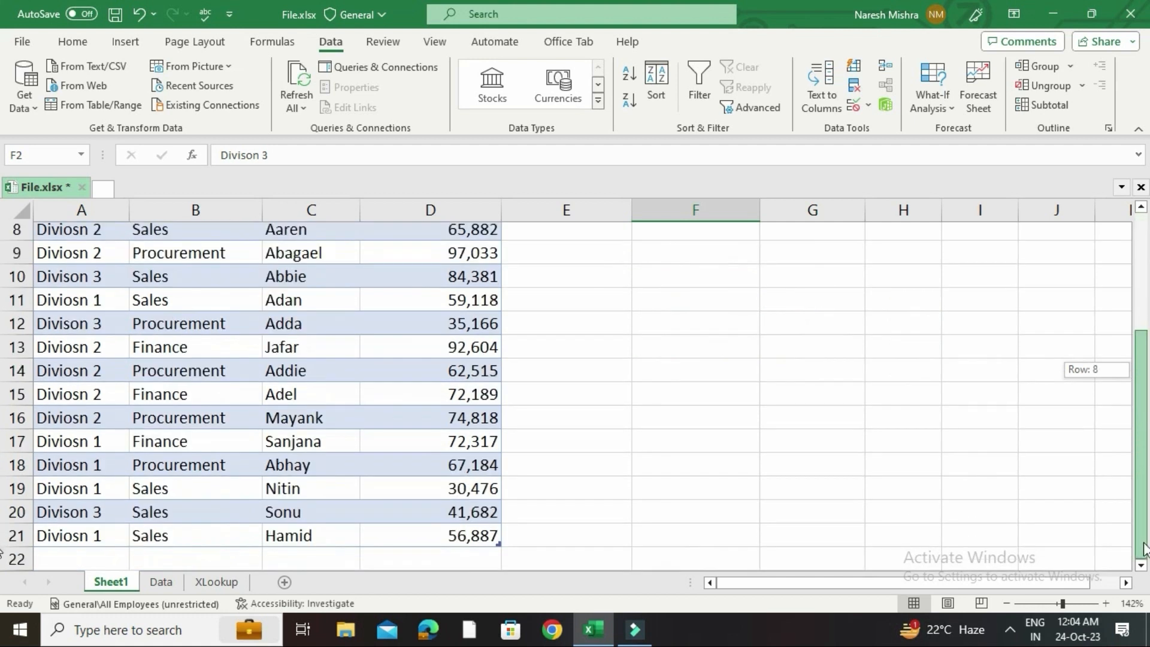
{"action": "left_click", "coordinate": [64, 559]}
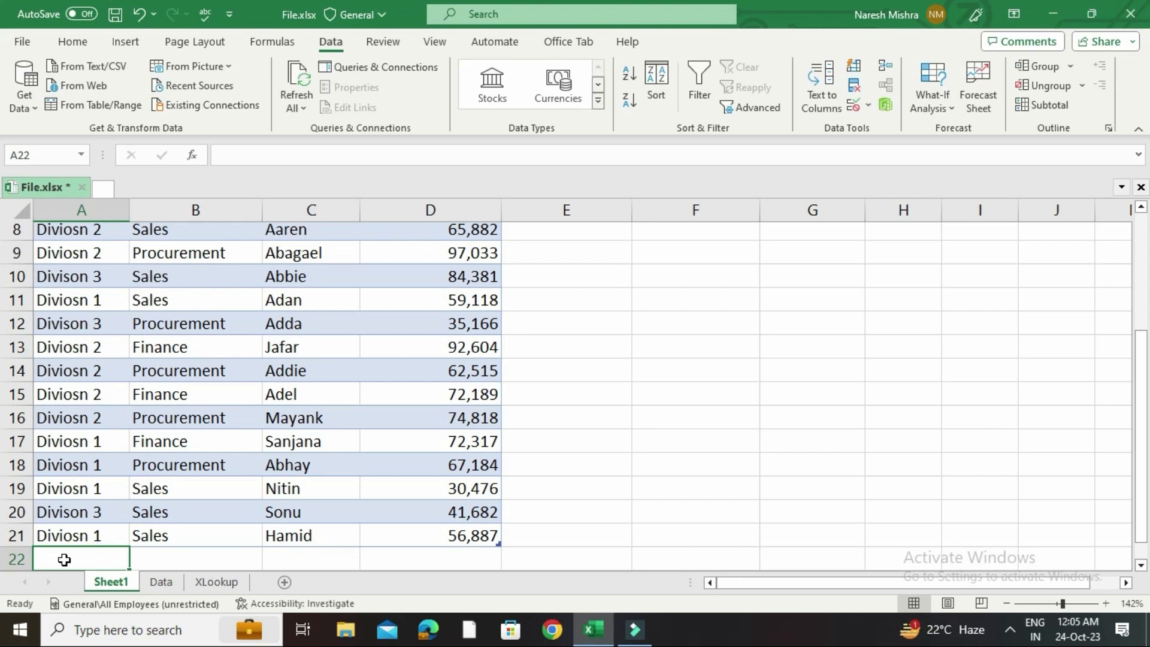
{"action": "type", "text": "Divison4"}
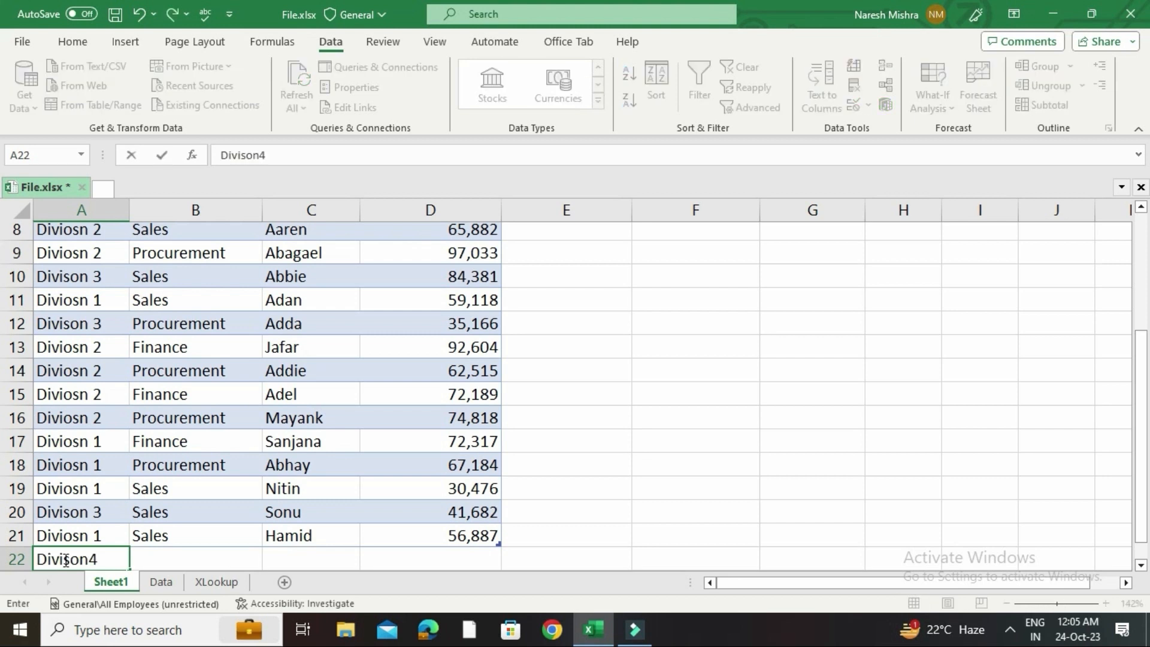
{"action": "left_click", "coordinate": [167, 536]}
{"action": "left_click_drag", "start_coordinate": [167, 536], "coordinate": [474, 536]}
{"action": "key", "text": "ctrl+c"}
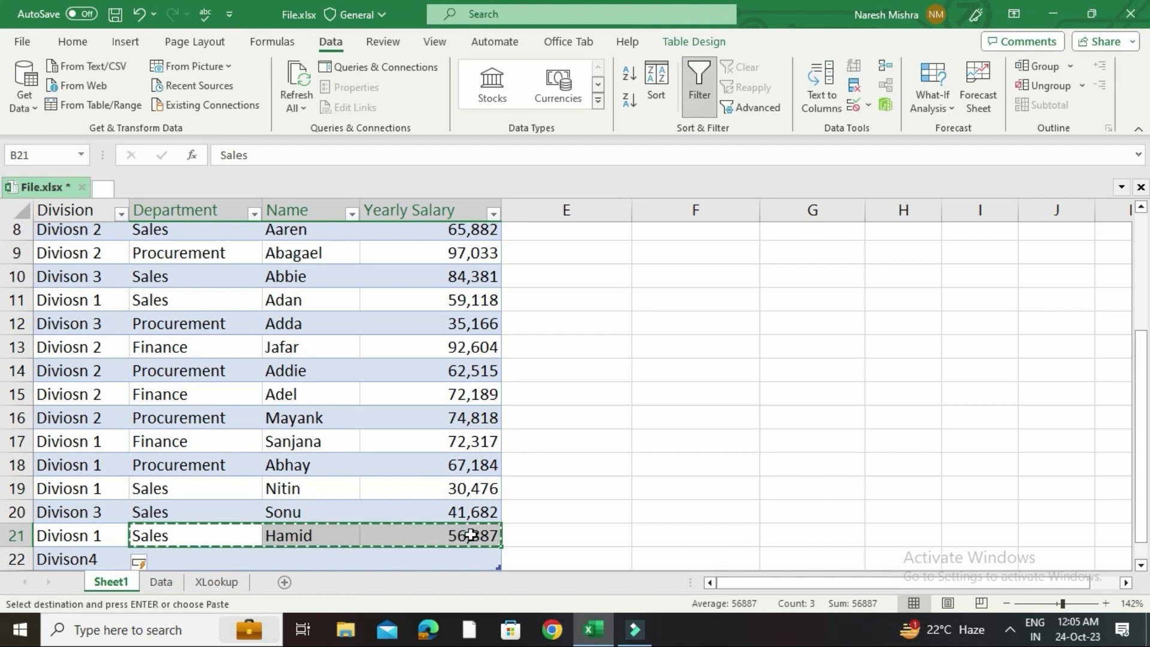
{"action": "left_click", "coordinate": [231, 561]}
{"action": "key", "text": "ctrl+v"}
Choose Divison4 from the drop-down list in cell F2.
{"action": "left_click_drag", "start_coordinate": [1148, 392], "coordinate": [1148, 162]}
{"action": "left_click", "coordinate": [662, 265]}
{"action": "left_click", "coordinate": [767, 271]}
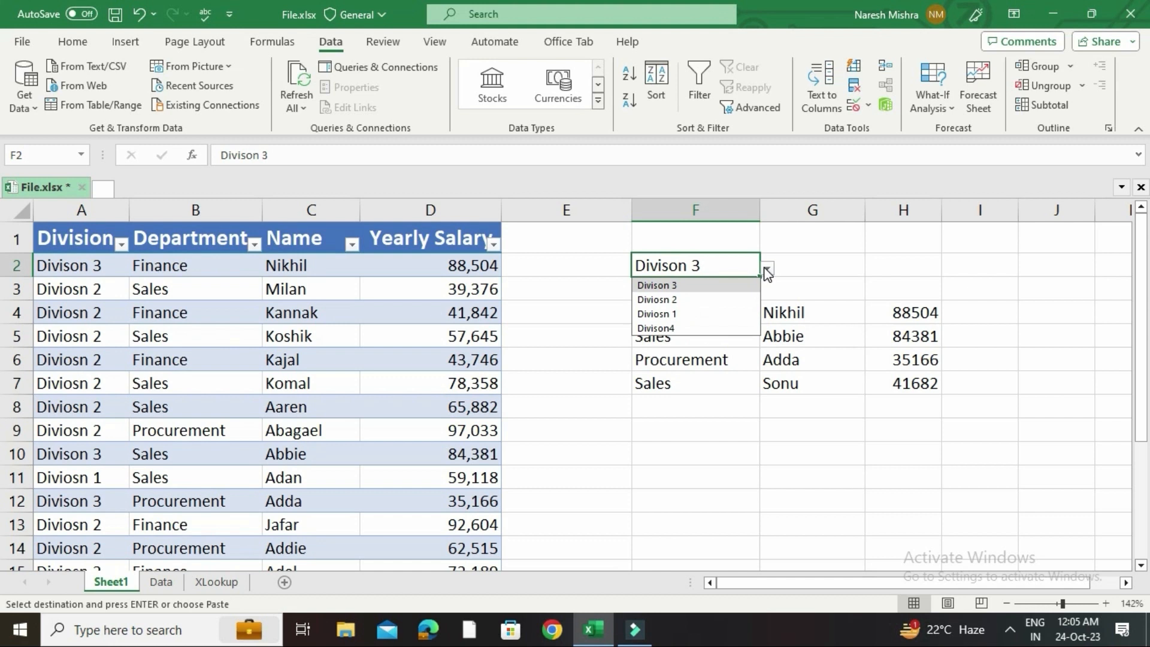
{"action": "left_click", "coordinate": [669, 329]}
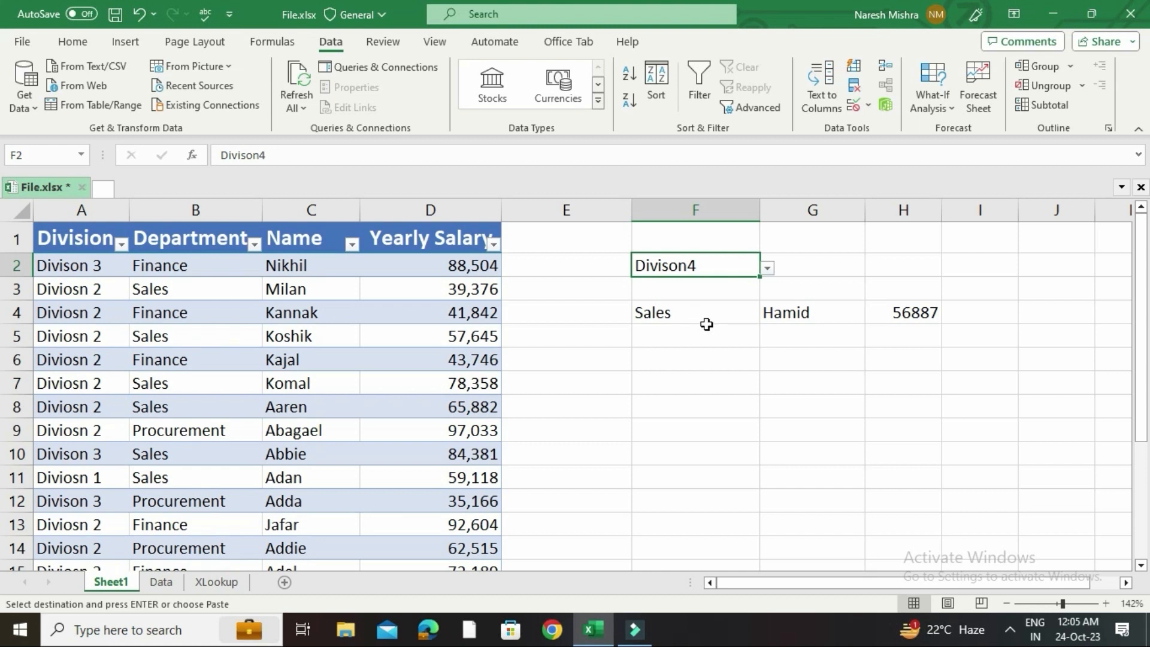
Undo the entries of the Divison4 record in row 22 and select cell F2.
{"action": "left_click_drag", "start_coordinate": [1142, 361], "coordinate": [1143, 375]}
{"action": "scroll", "coordinate": [48, 509], "scroll_direction": "down", "scroll_amount": 2}
{"action": "left_click", "coordinate": [89, 557]}
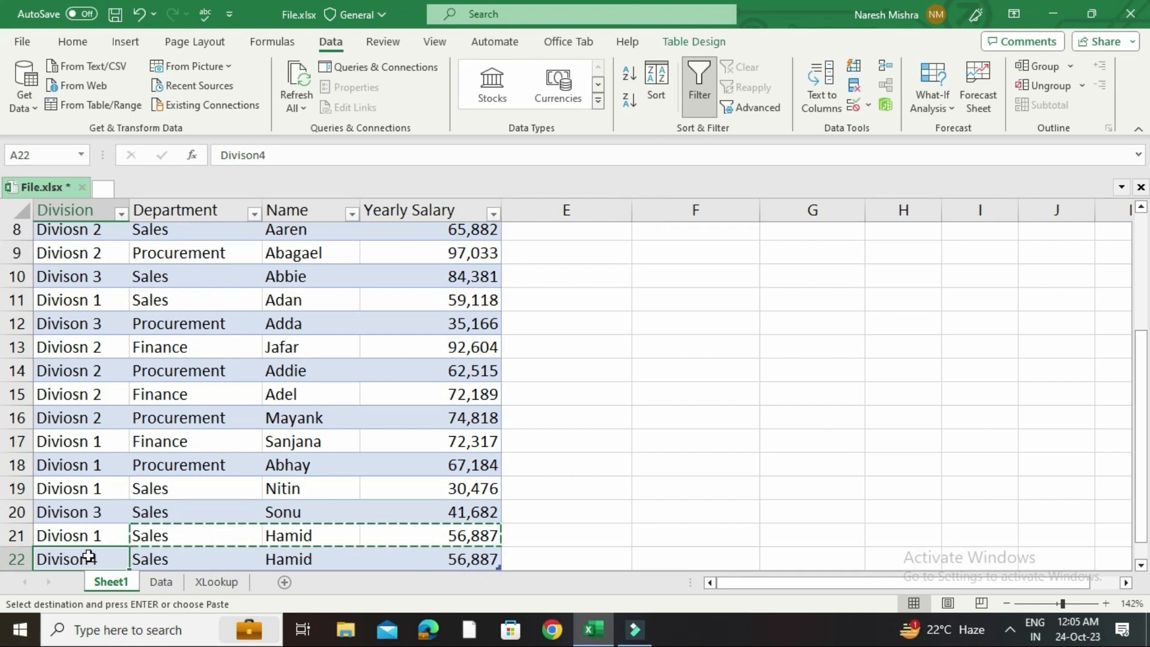
{"action": "key", "text": "ctrl+z"}
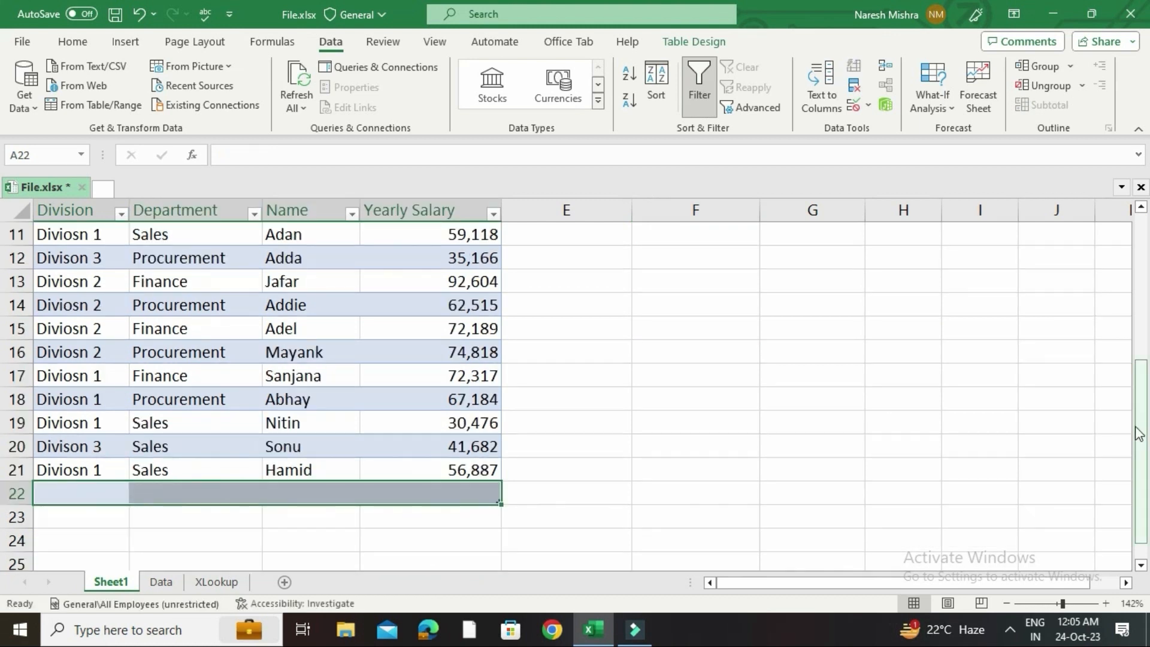
{"action": "left_click_drag", "start_coordinate": [1141, 435], "coordinate": [1143, 173]}
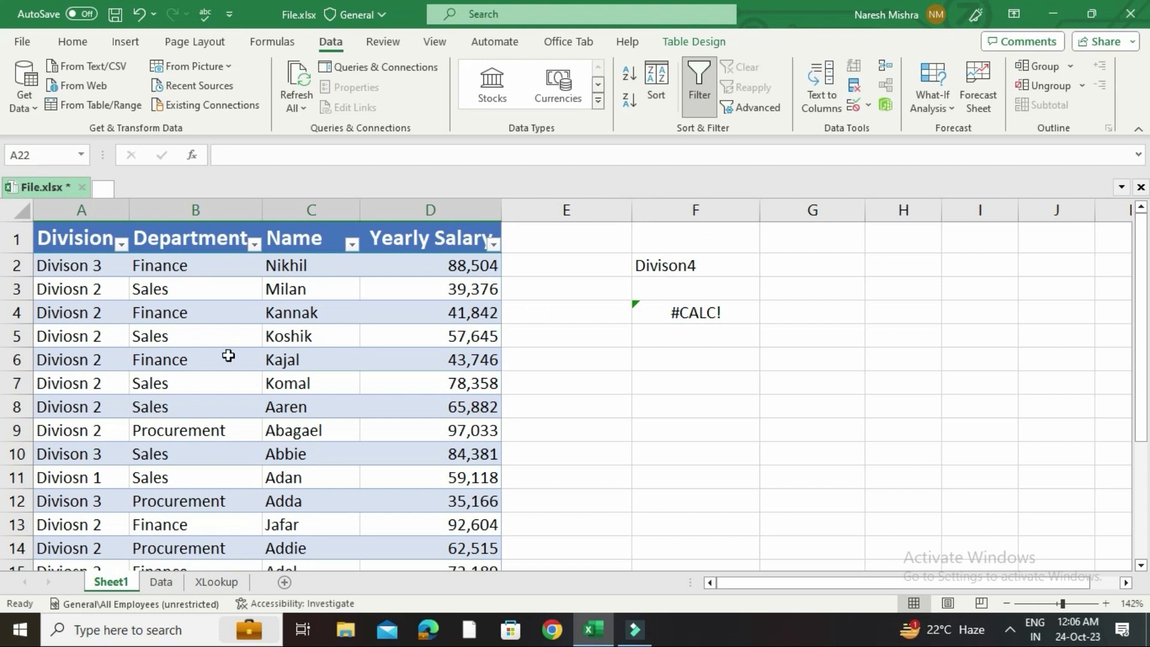
{"action": "left_click", "coordinate": [687, 271]}
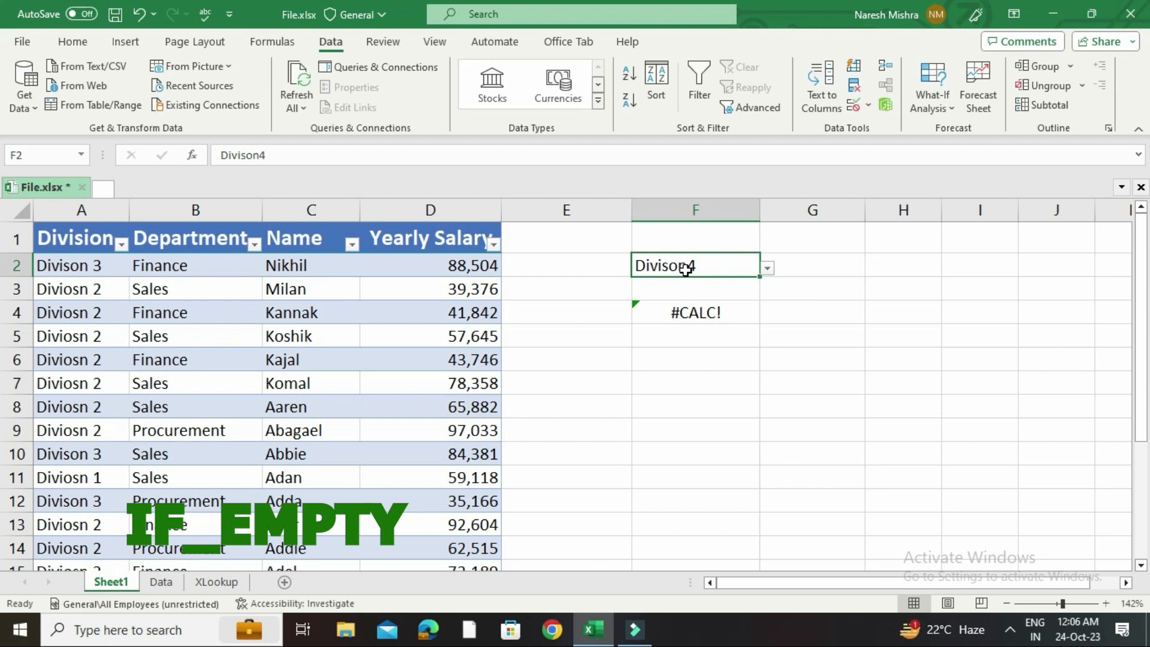
Add "not found" as the if_empty argument of the FILTER formula in cell F4.
{"action": "double_click", "coordinate": [689, 308]}
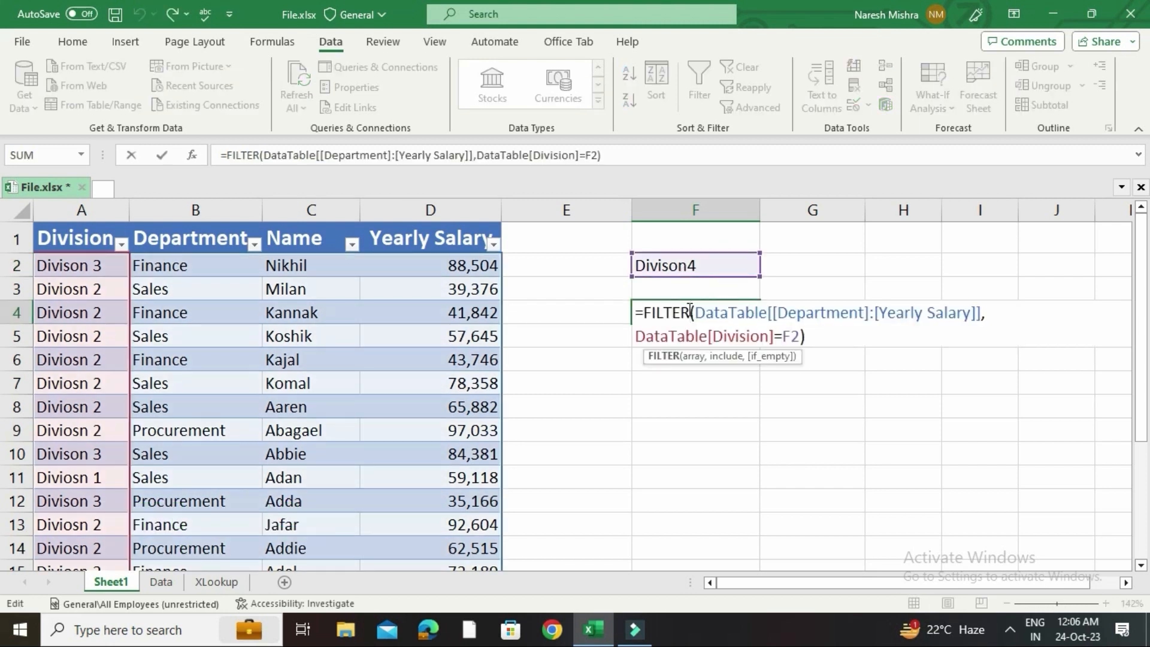
{"action": "left_click", "coordinate": [802, 337]}
{"action": "type", "text": ","}
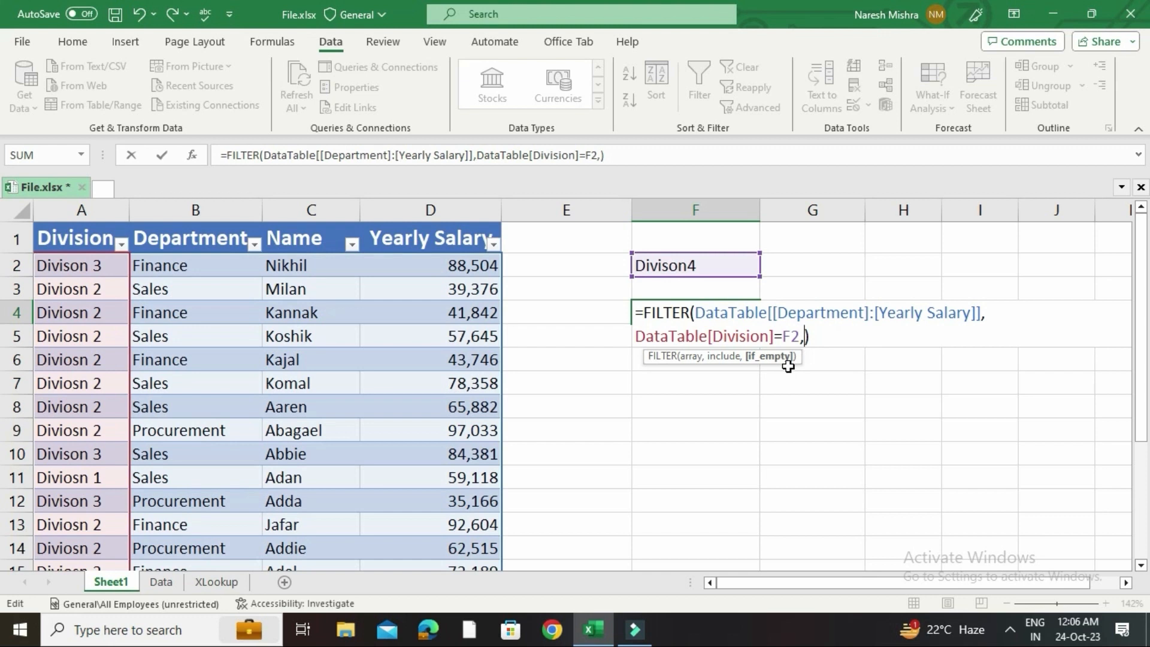
{"action": "type", "text": "\"not found\""}
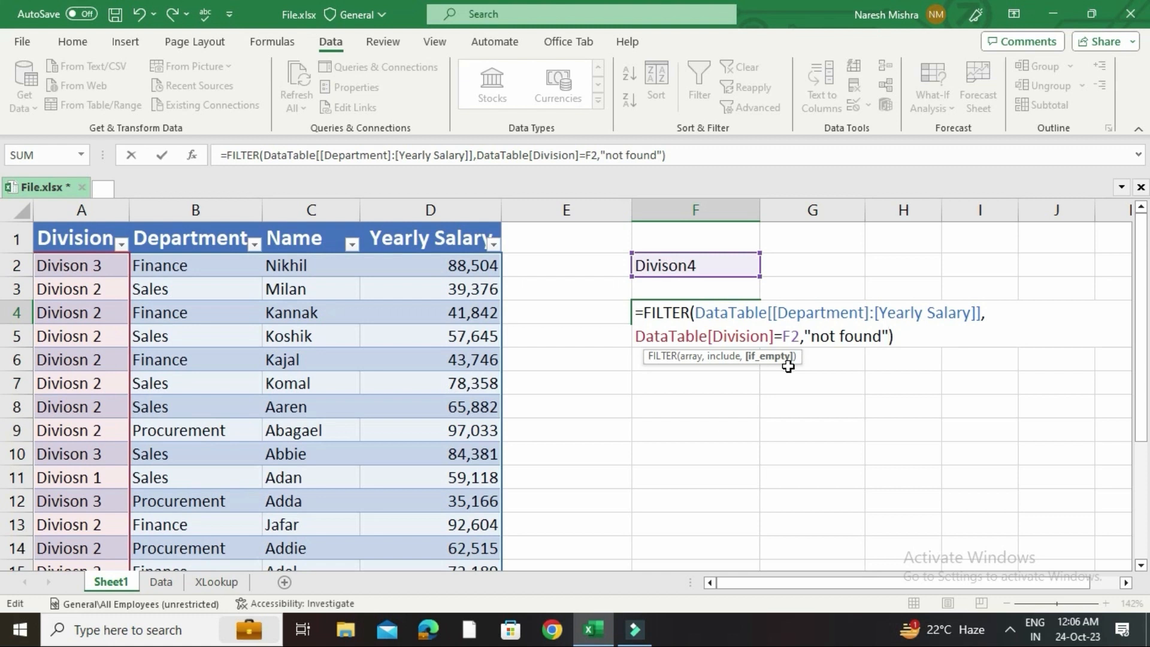
{"action": "key", "text": "ctrl+Return"}
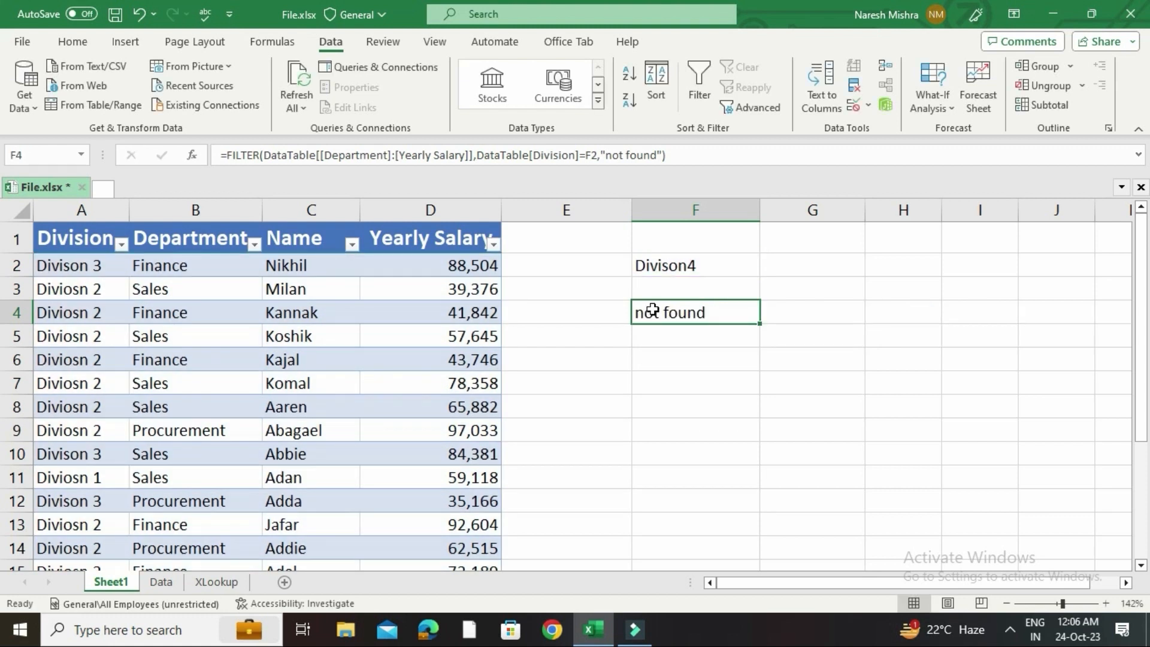
{"action": "double_click", "coordinate": [676, 311]}
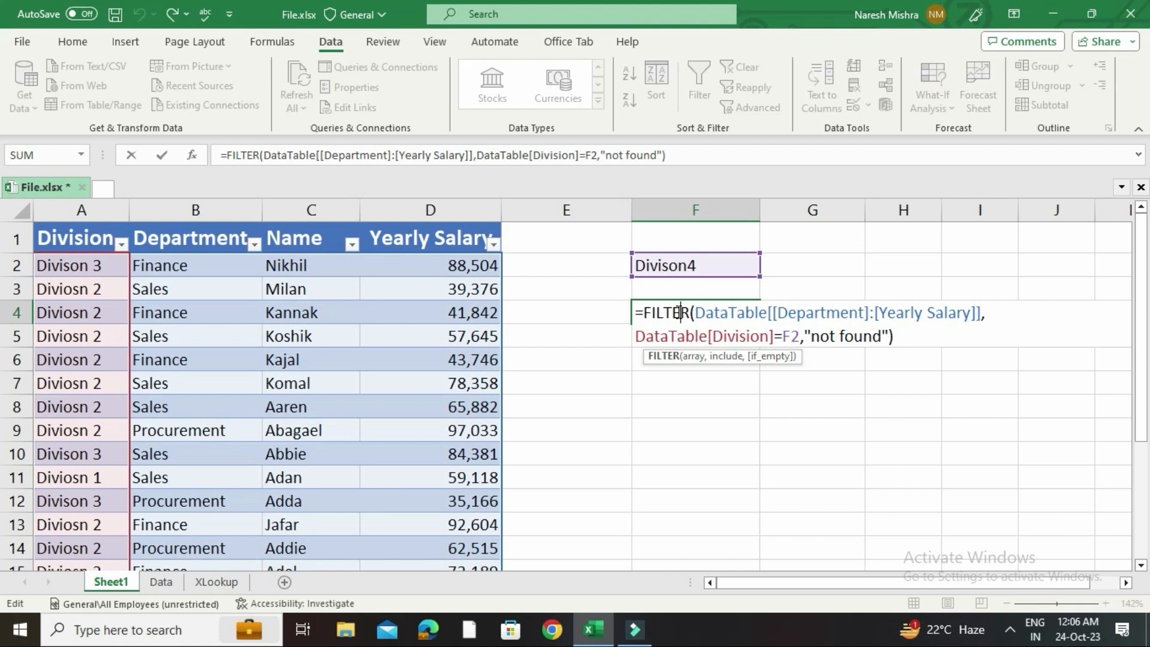
{"action": "left_click", "coordinate": [919, 423]}
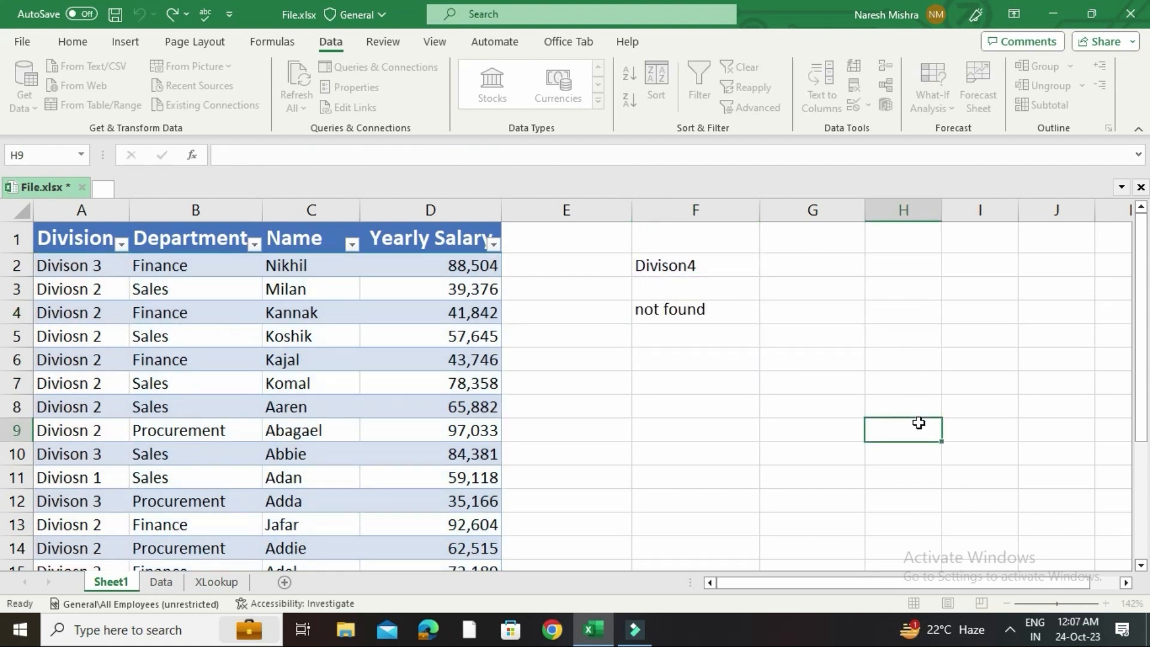
Choose Diviosn 2 from the drop-down list in cell F2.
{"action": "left_click", "coordinate": [664, 265]}
{"action": "left_click", "coordinate": [772, 271]}
{"action": "left_click", "coordinate": [706, 297]}
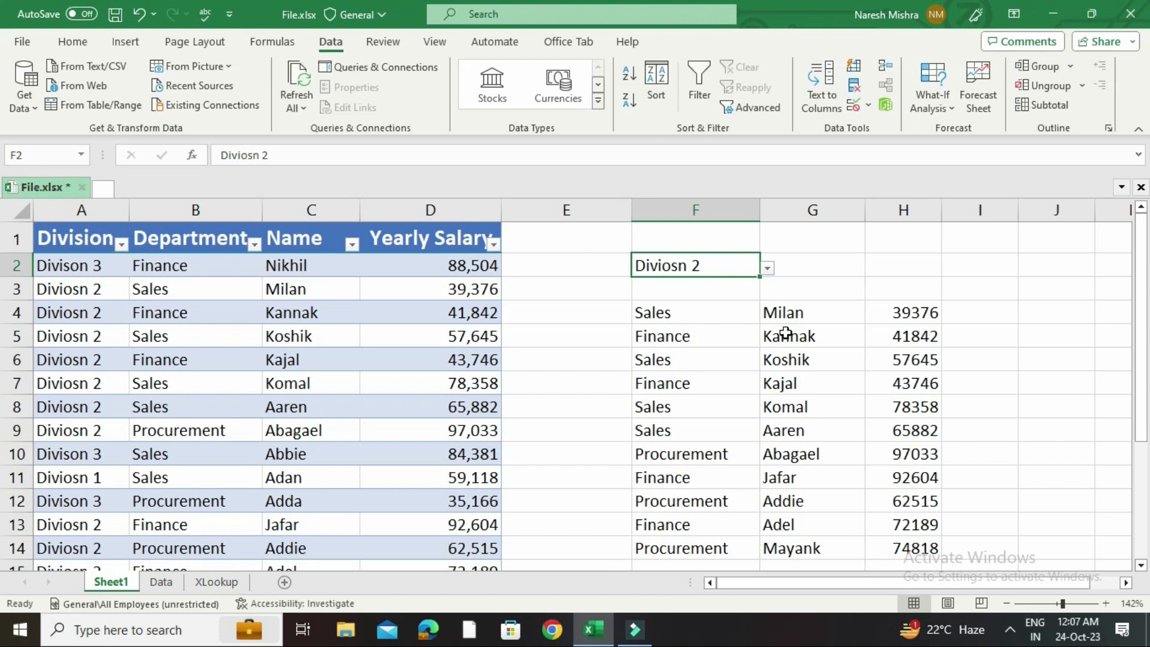
Wrap the FILTER formula in cell F4 in a SORT function with default sorting.
{"action": "left_click", "coordinate": [682, 310]}
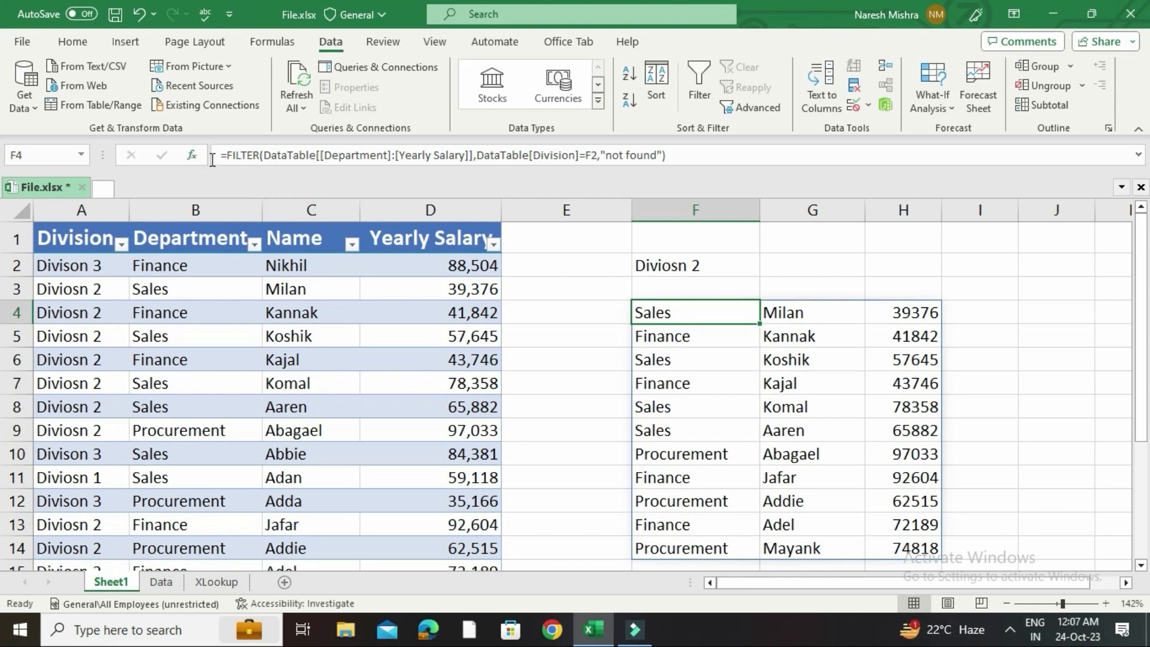
{"action": "left_click", "coordinate": [229, 152]}
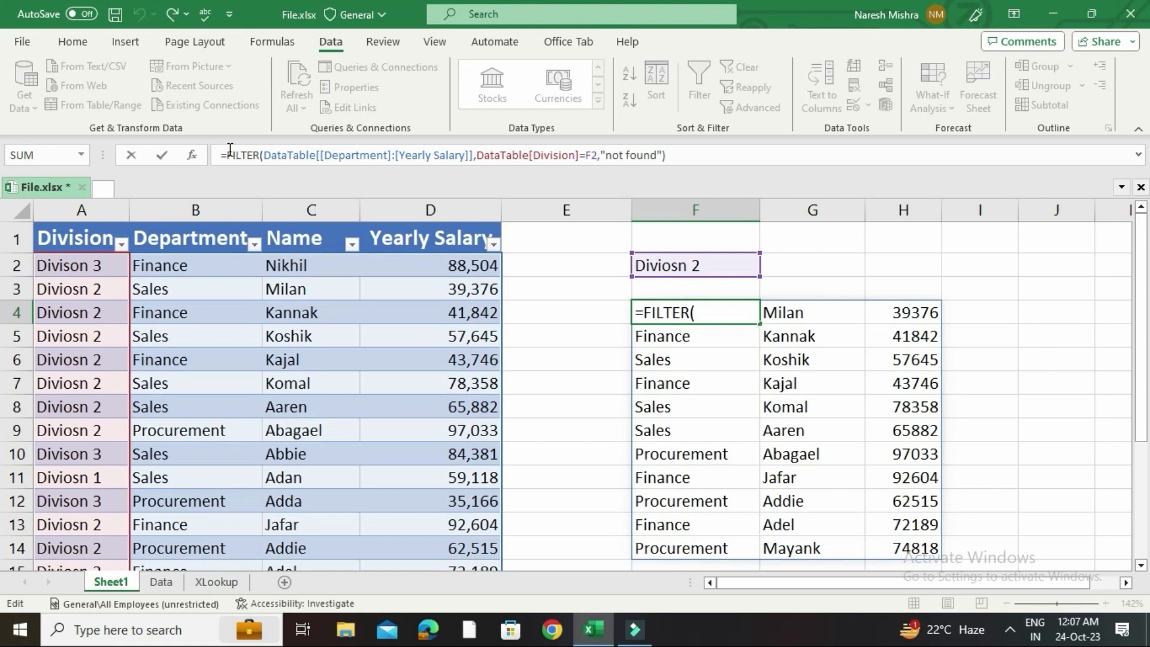
{"action": "type", "text": "sort"}
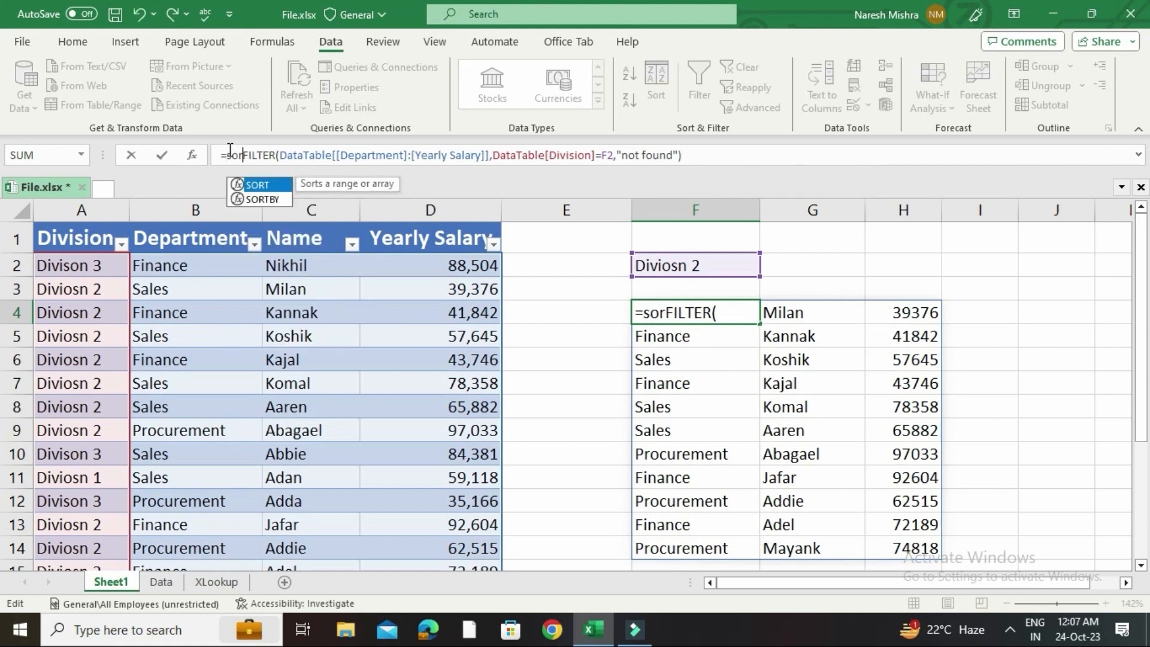
{"action": "type", "text": "("}
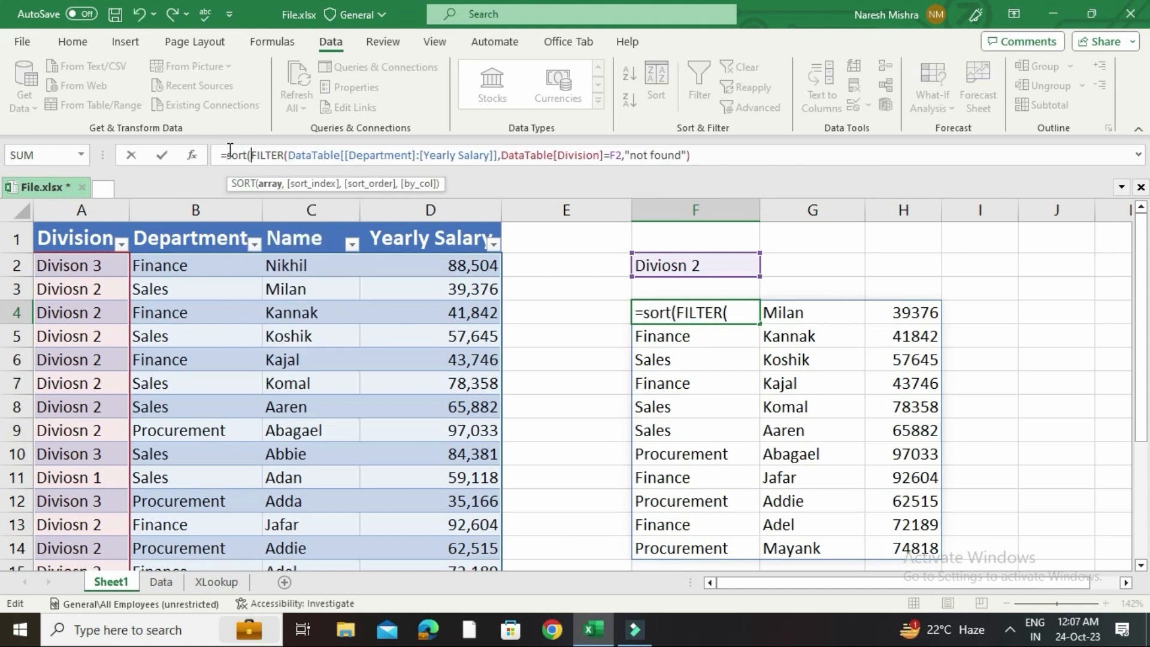
{"action": "left_click", "coordinate": [699, 157]}
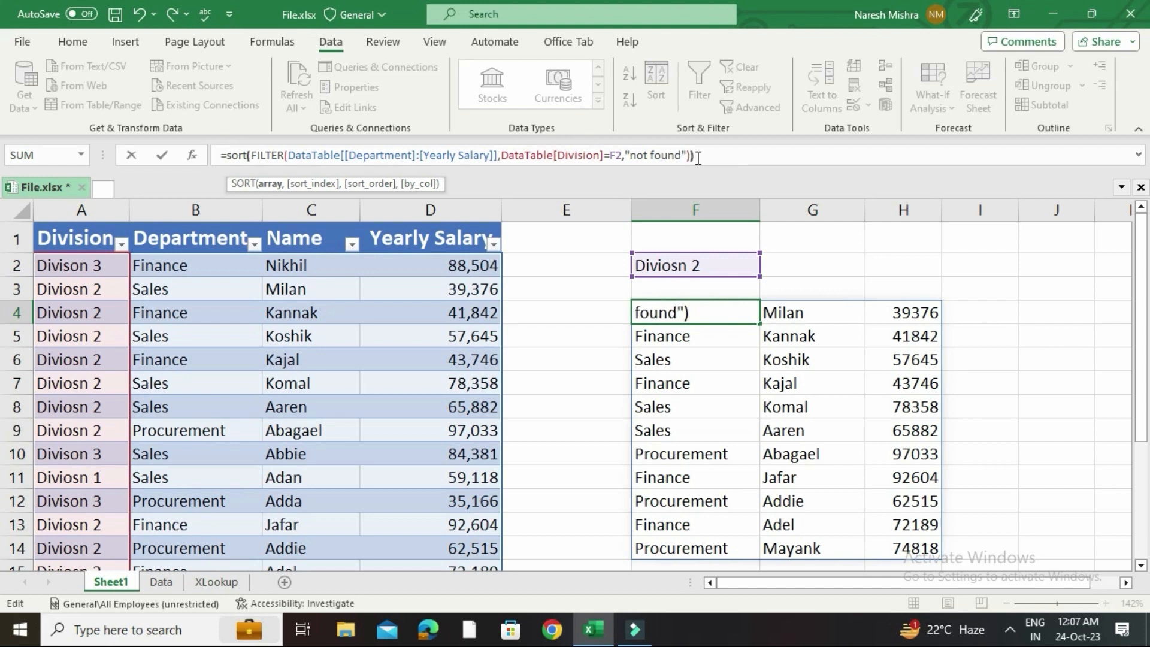
{"action": "type", "text": ")"}
{"action": "key", "text": "Return"}
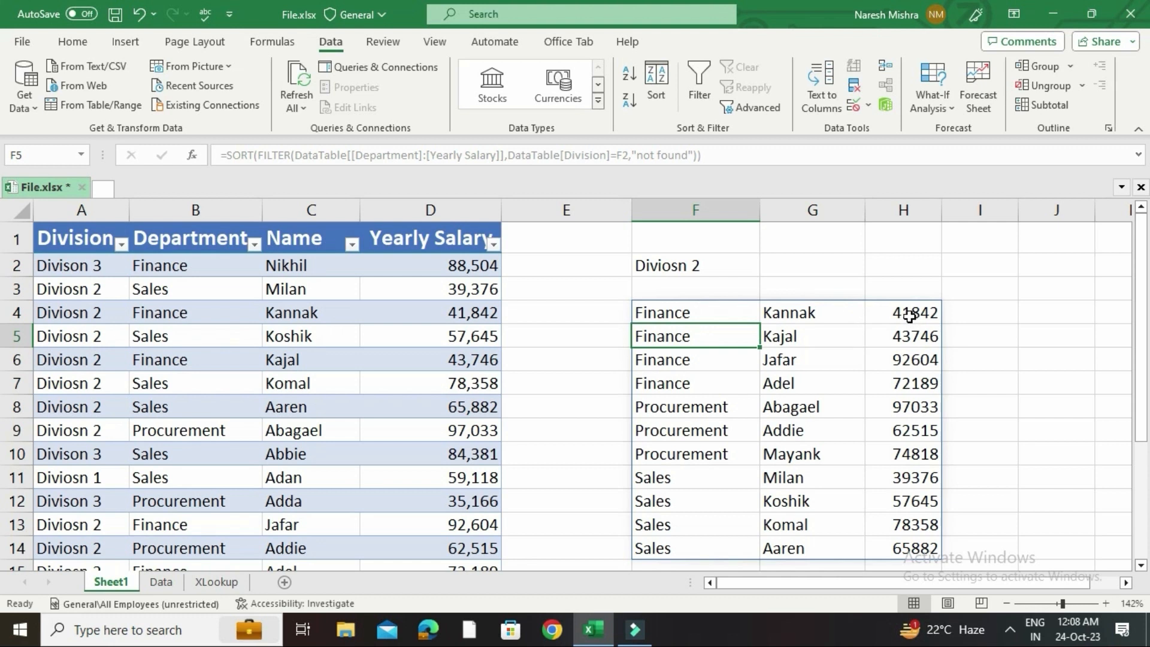
Extend the SORT formula in cell F4 with sort index 3 and sort order -1 for descending yearly salary.
{"action": "left_click", "coordinate": [683, 310]}
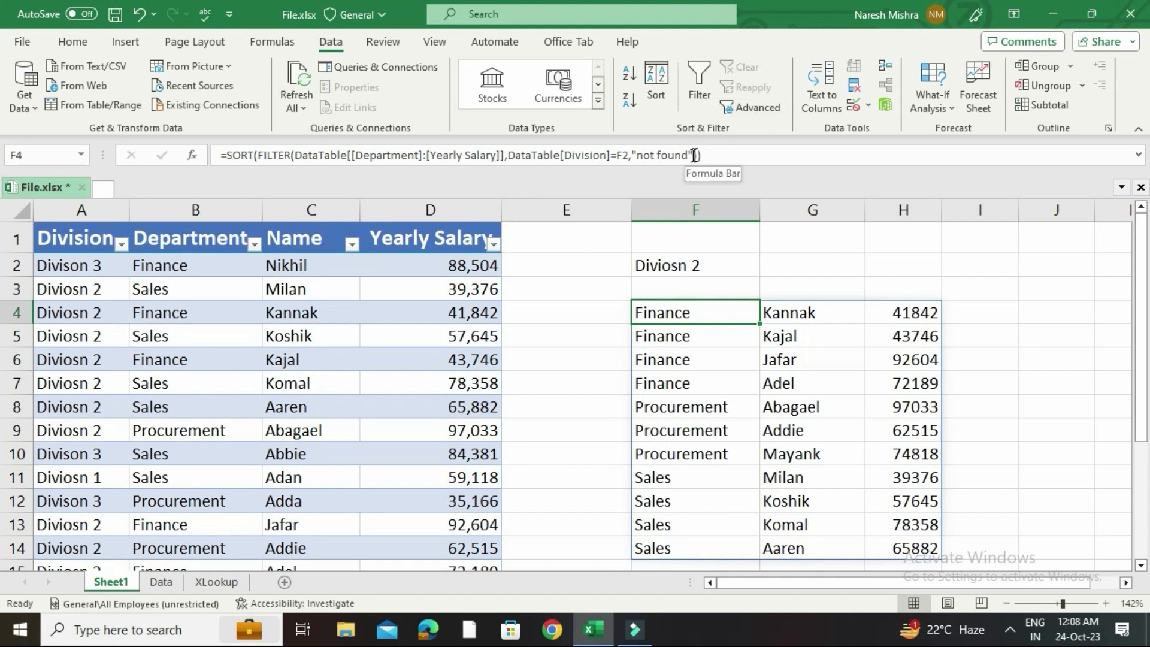
{"action": "left_click", "coordinate": [249, 156]}
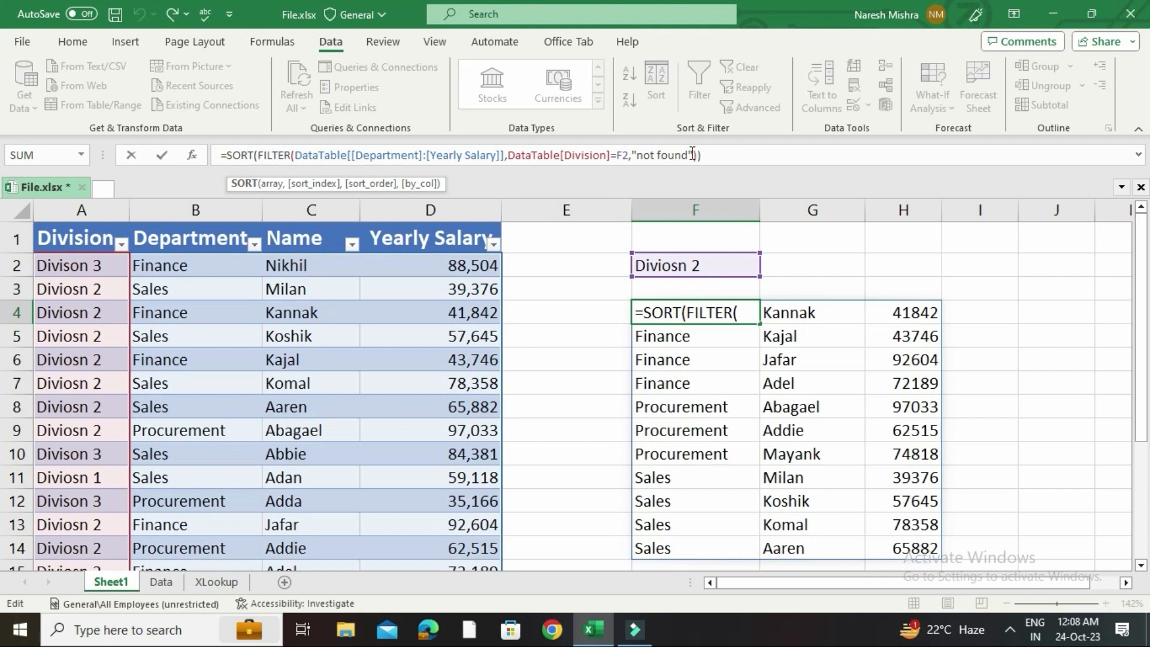
{"action": "left_click", "coordinate": [697, 157]}
{"action": "type", "text": ","}
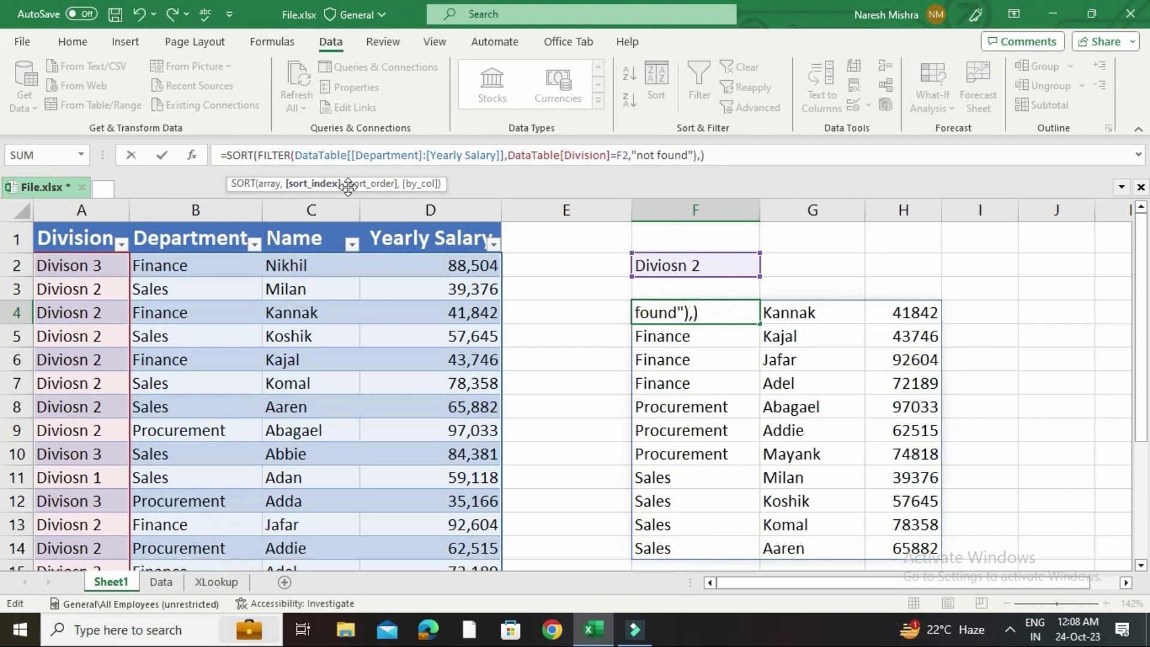
{"action": "type", "text": "3"}
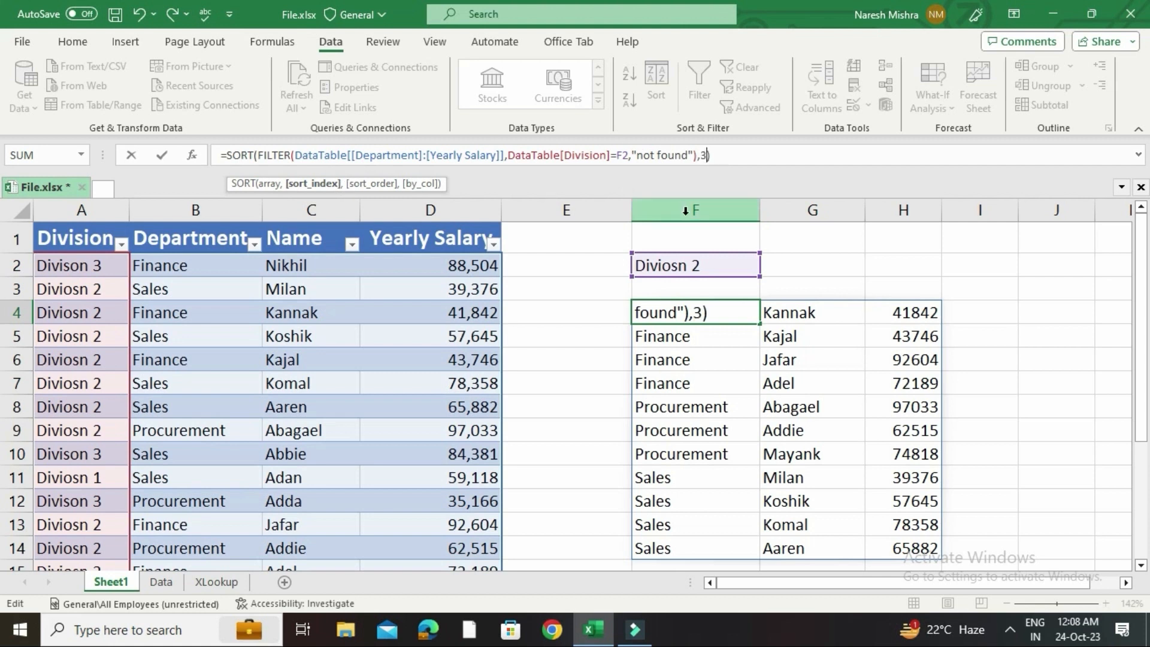
{"action": "type", "text": ","}
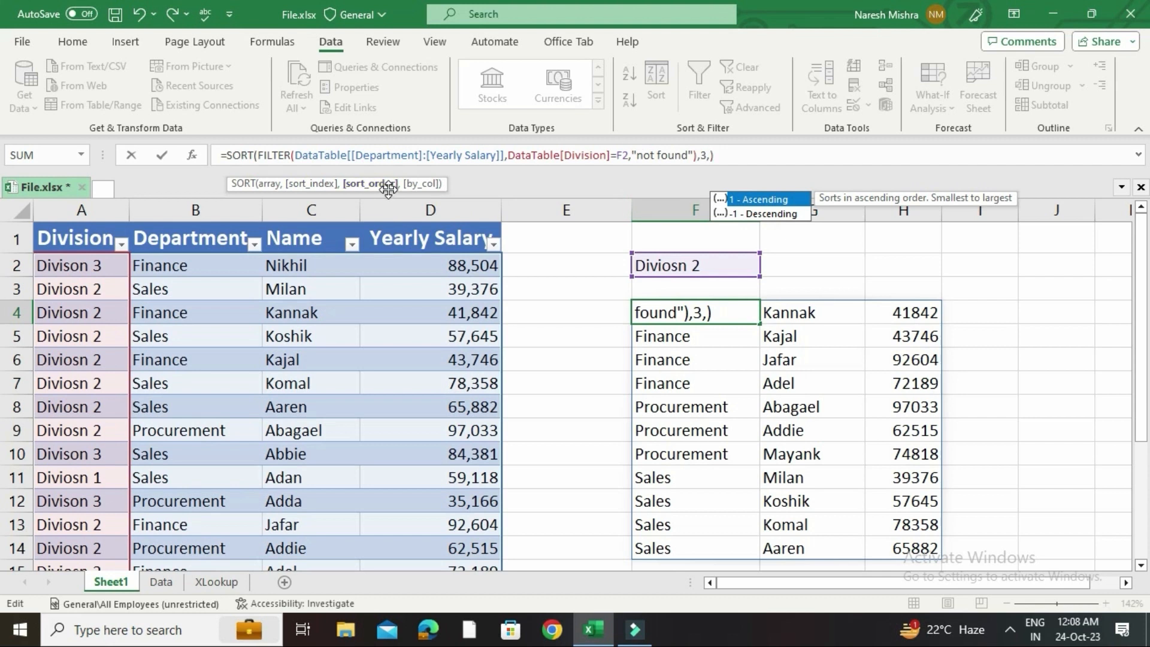
{"action": "type", "text": "-1"}
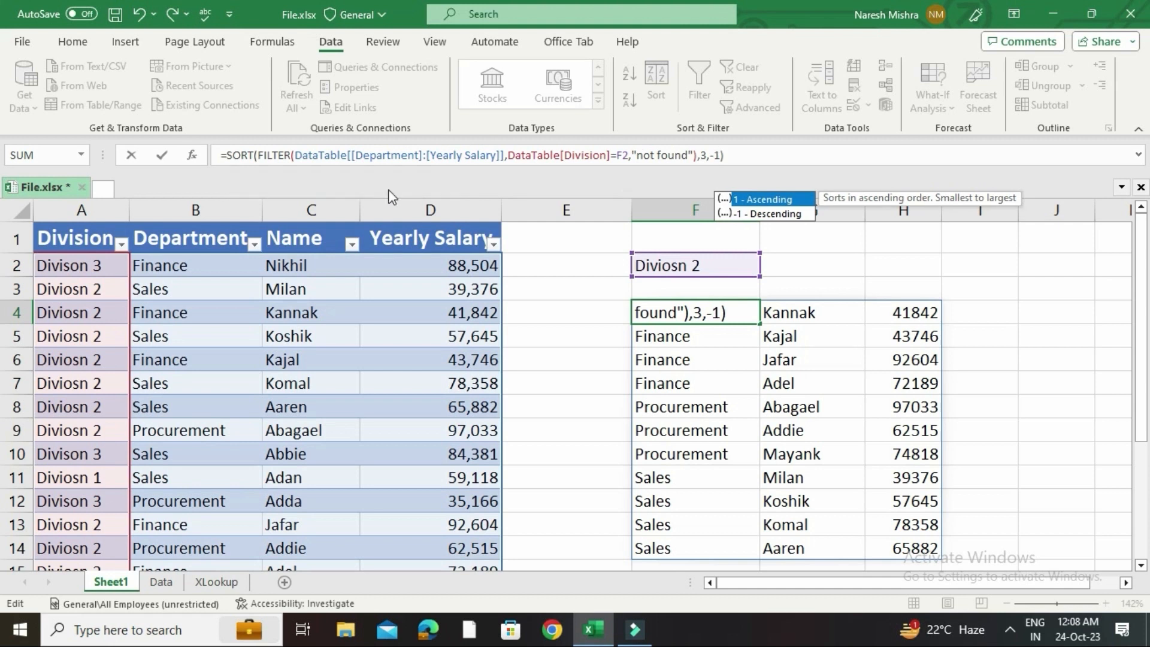
{"action": "key", "text": "Return"}
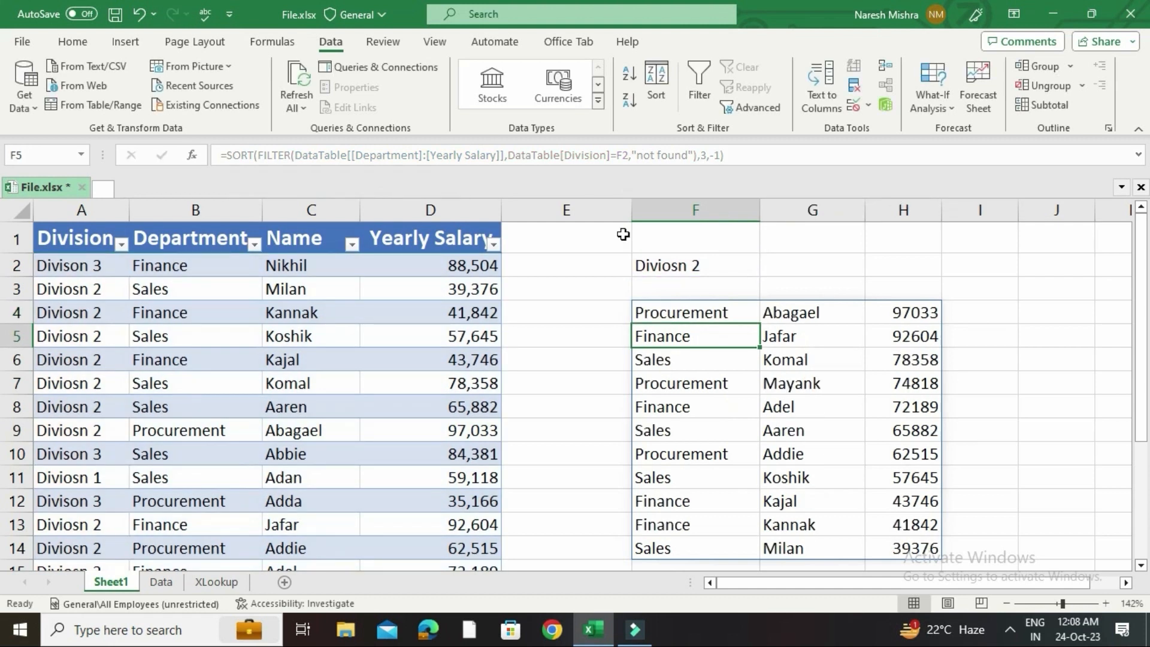
Test the sorted filter by choosing Divison 3 from the drop-down list in cell F2.
{"action": "left_click", "coordinate": [900, 318]}
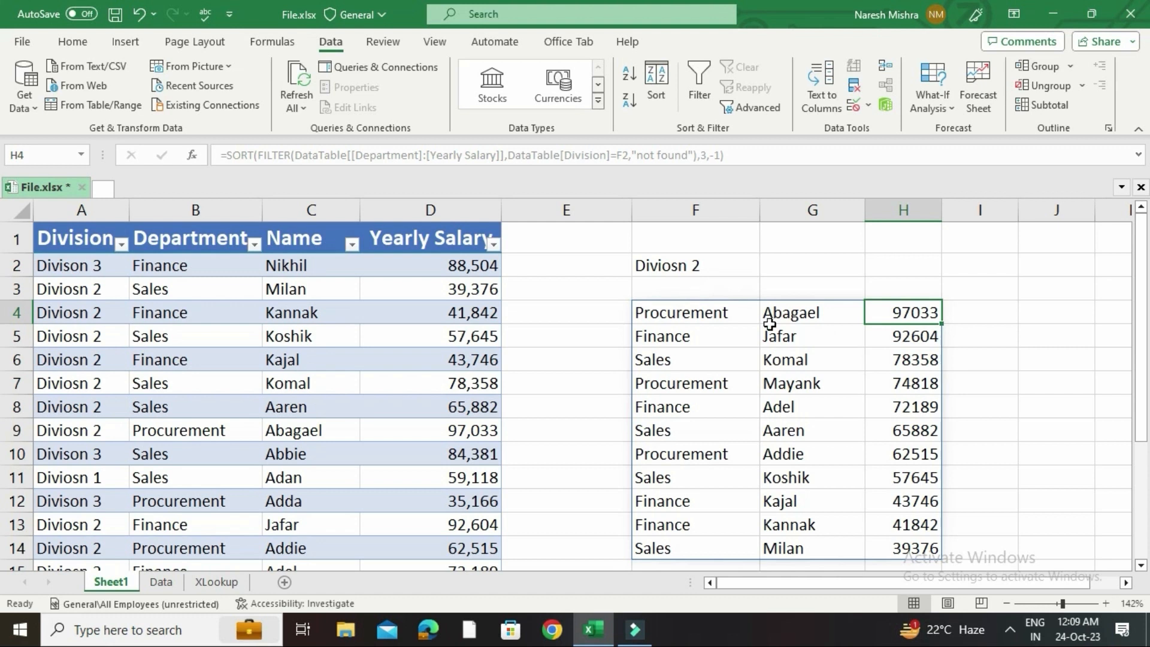
{"action": "left_click", "coordinate": [727, 268]}
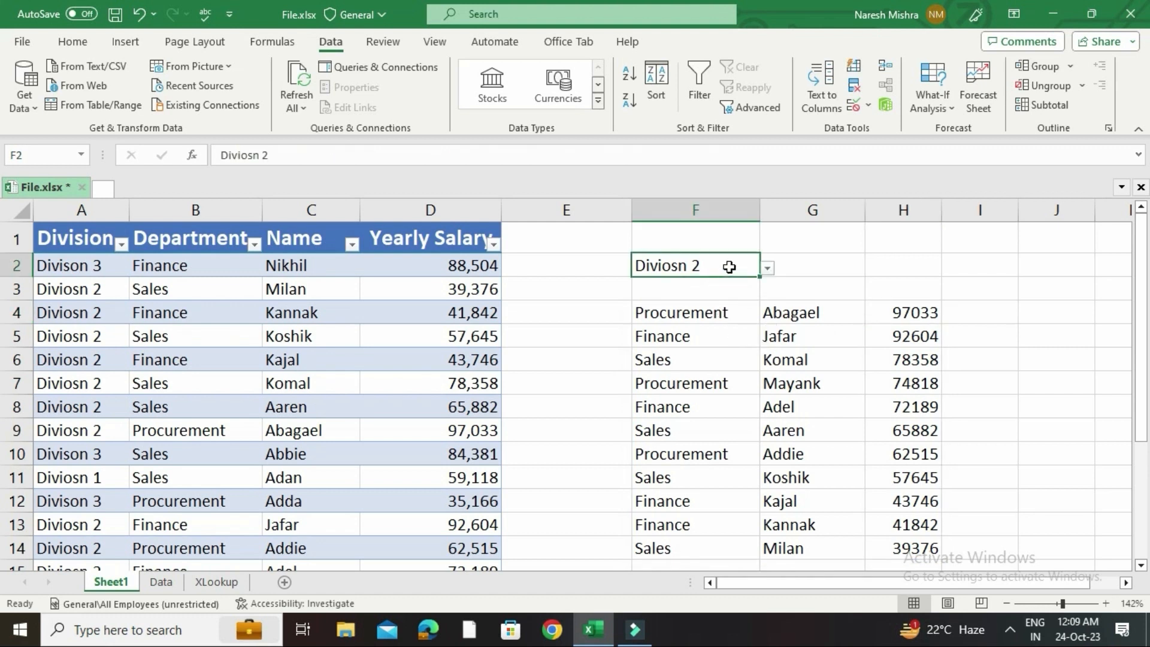
{"action": "left_click", "coordinate": [768, 269]}
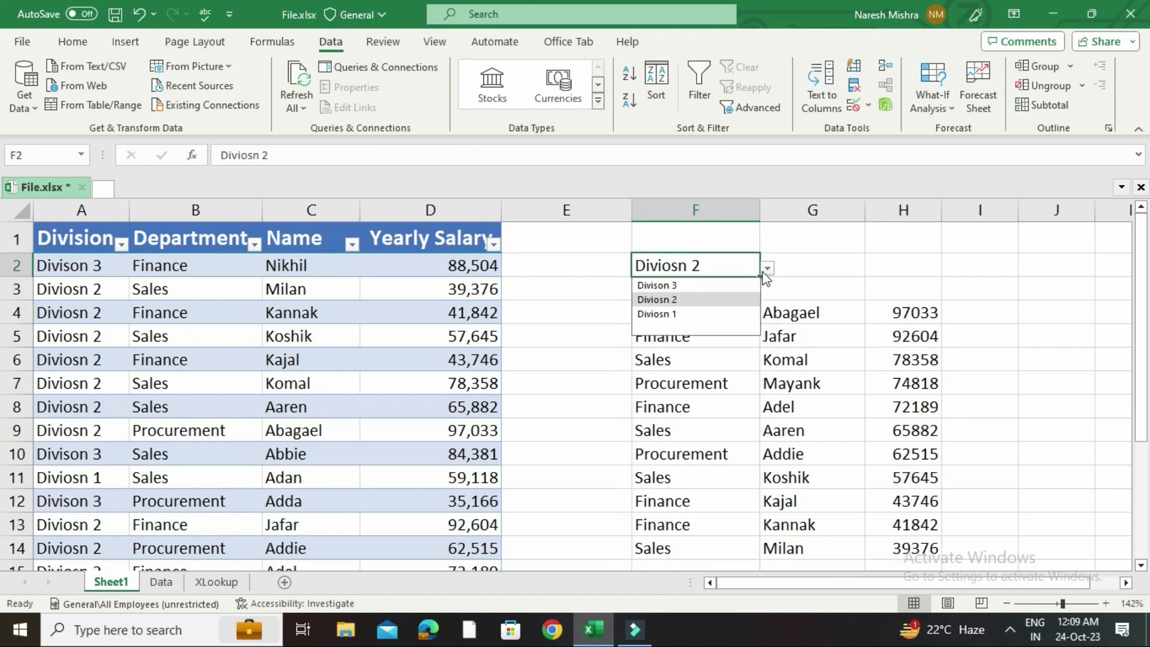
{"action": "left_click", "coordinate": [700, 286]}
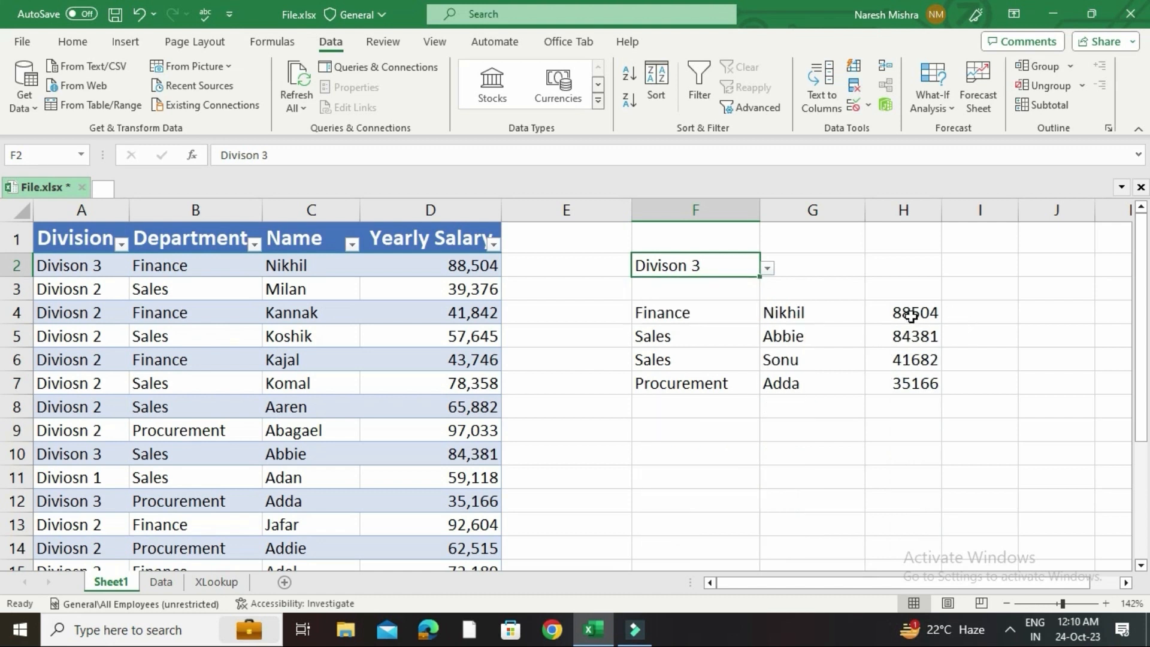